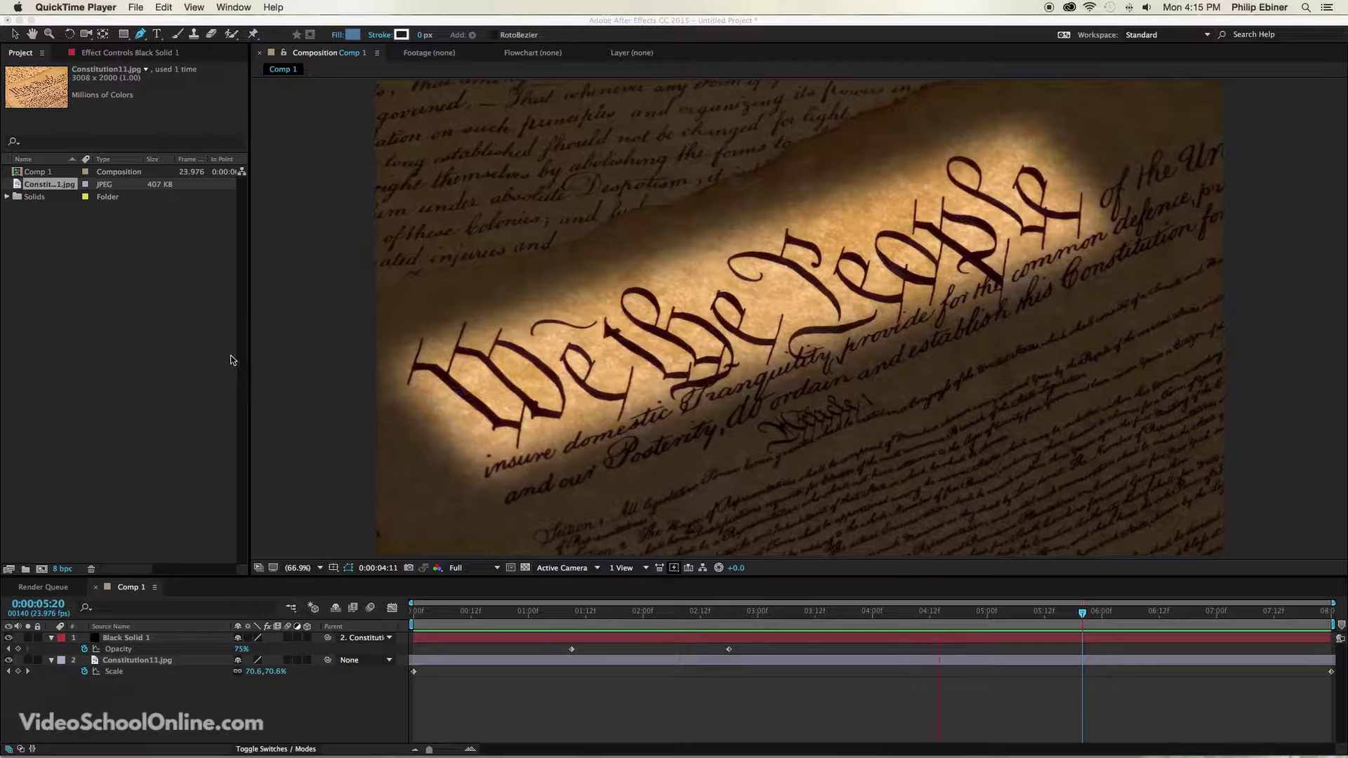
Stop the Comp 1 spotlight preview at 0:00:05:12
click(592, 698)
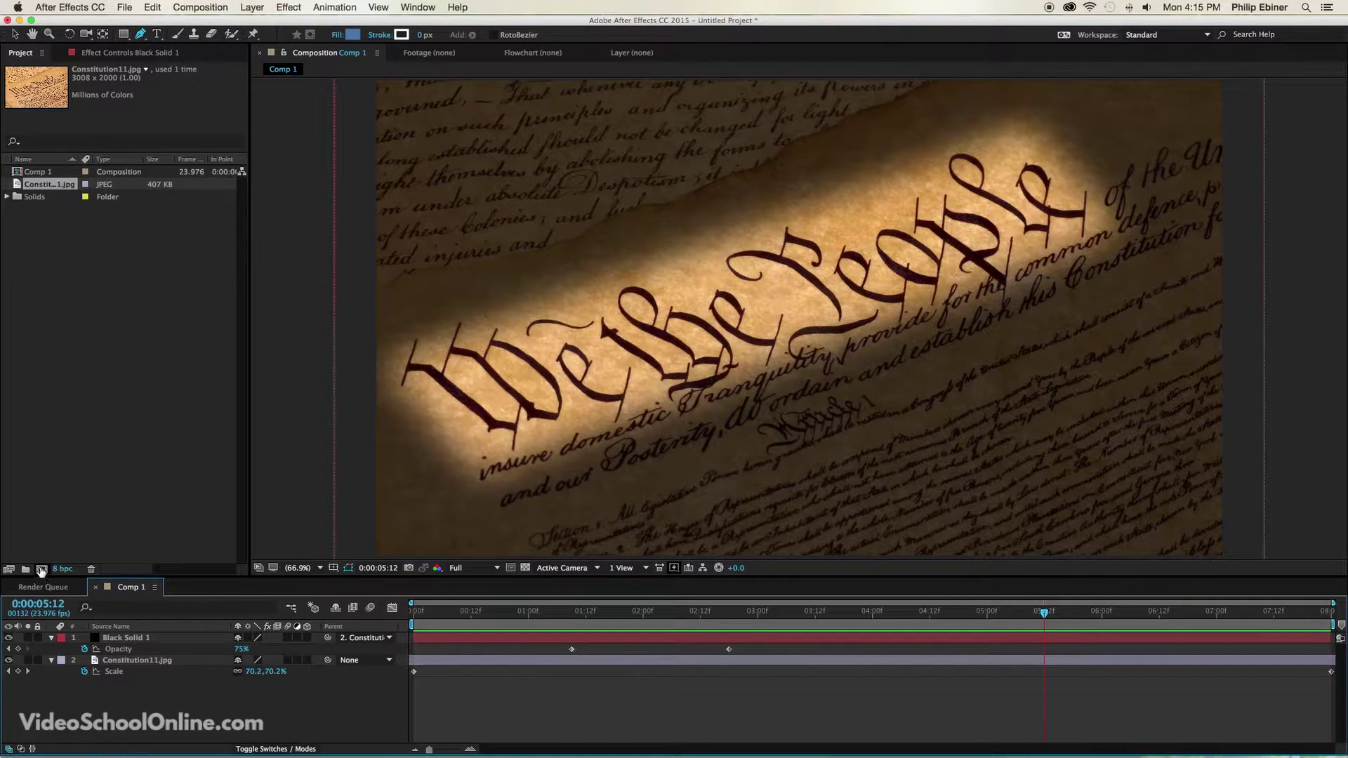
Create Comp 2 at 1920x1080, 23.976 fps, with an 8-second duration
click(40, 570)
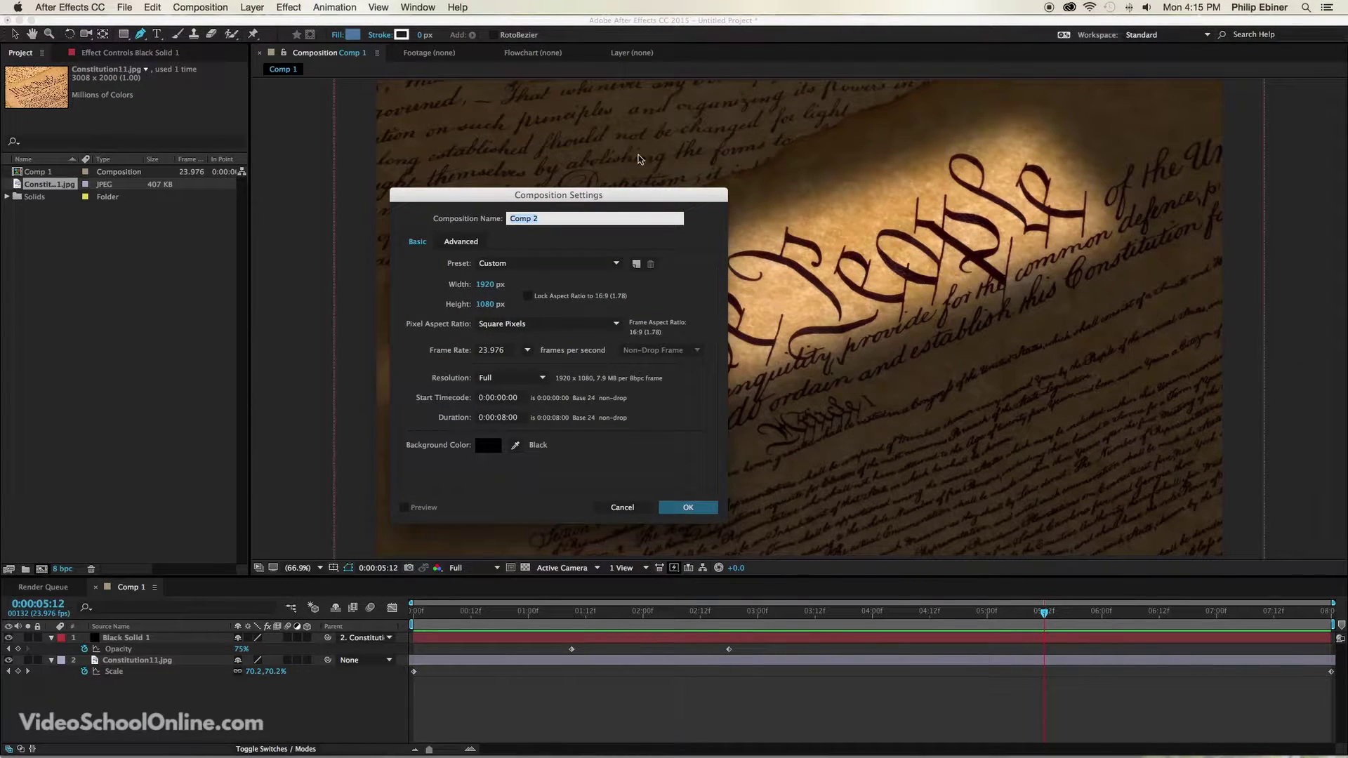
drag(557, 197, 507, 197)
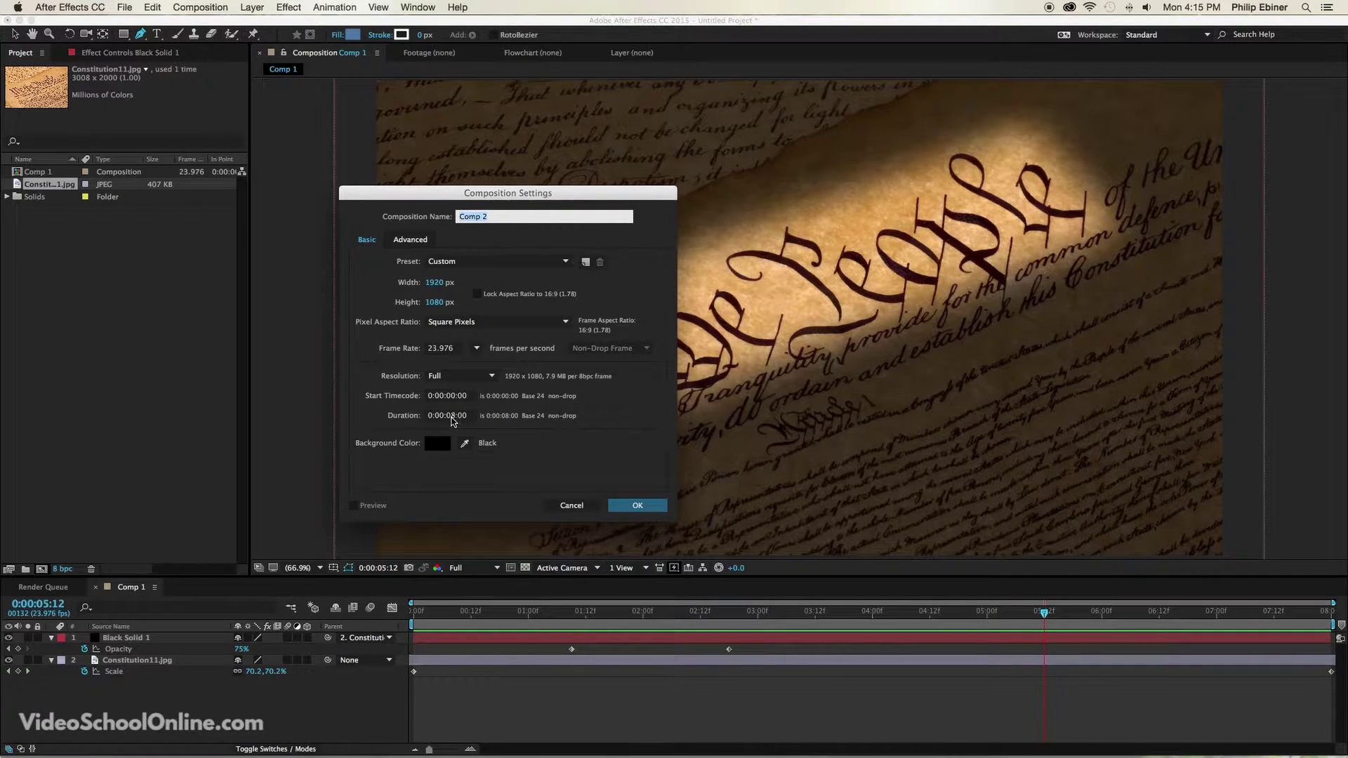
click(632, 506)
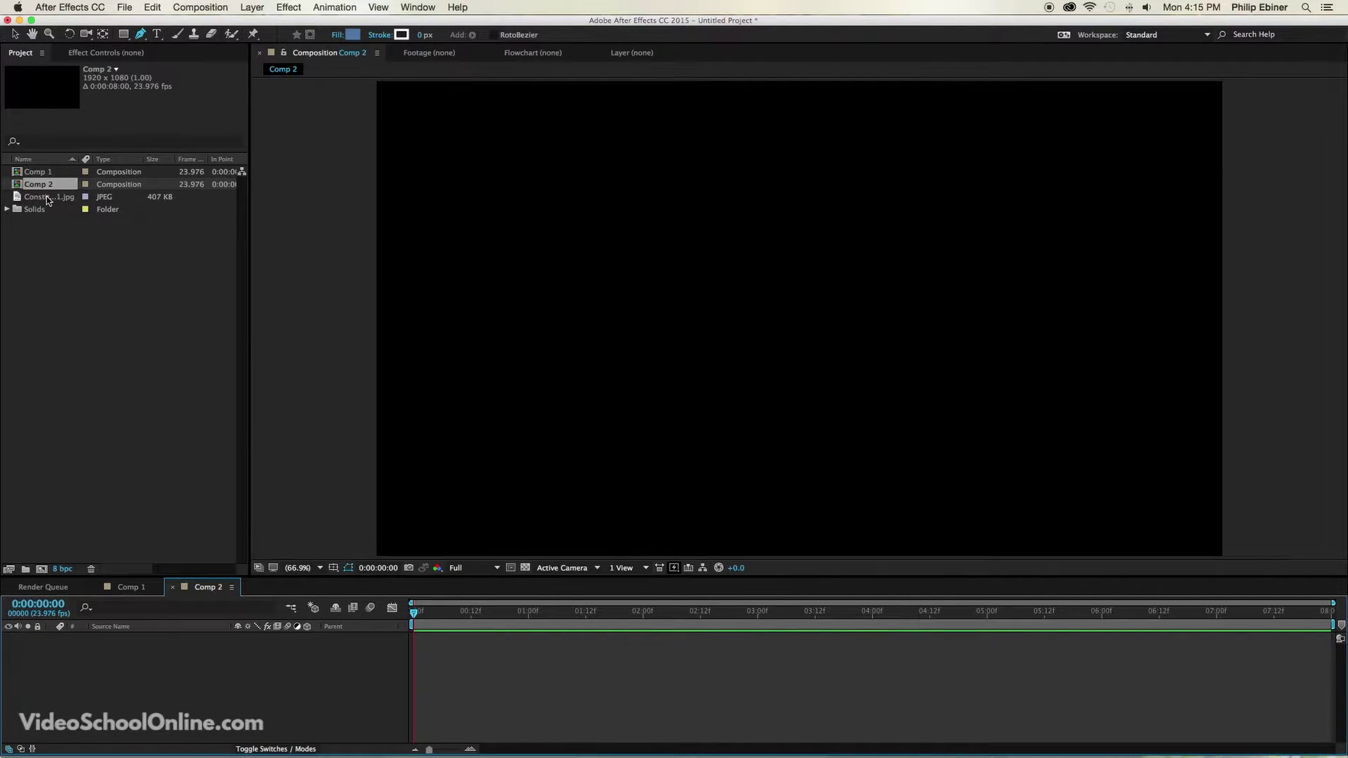
Add Constitution11.jpg to Comp 2, scale it to 65%, and nudge it slightly left
drag(46, 196, 822, 355)
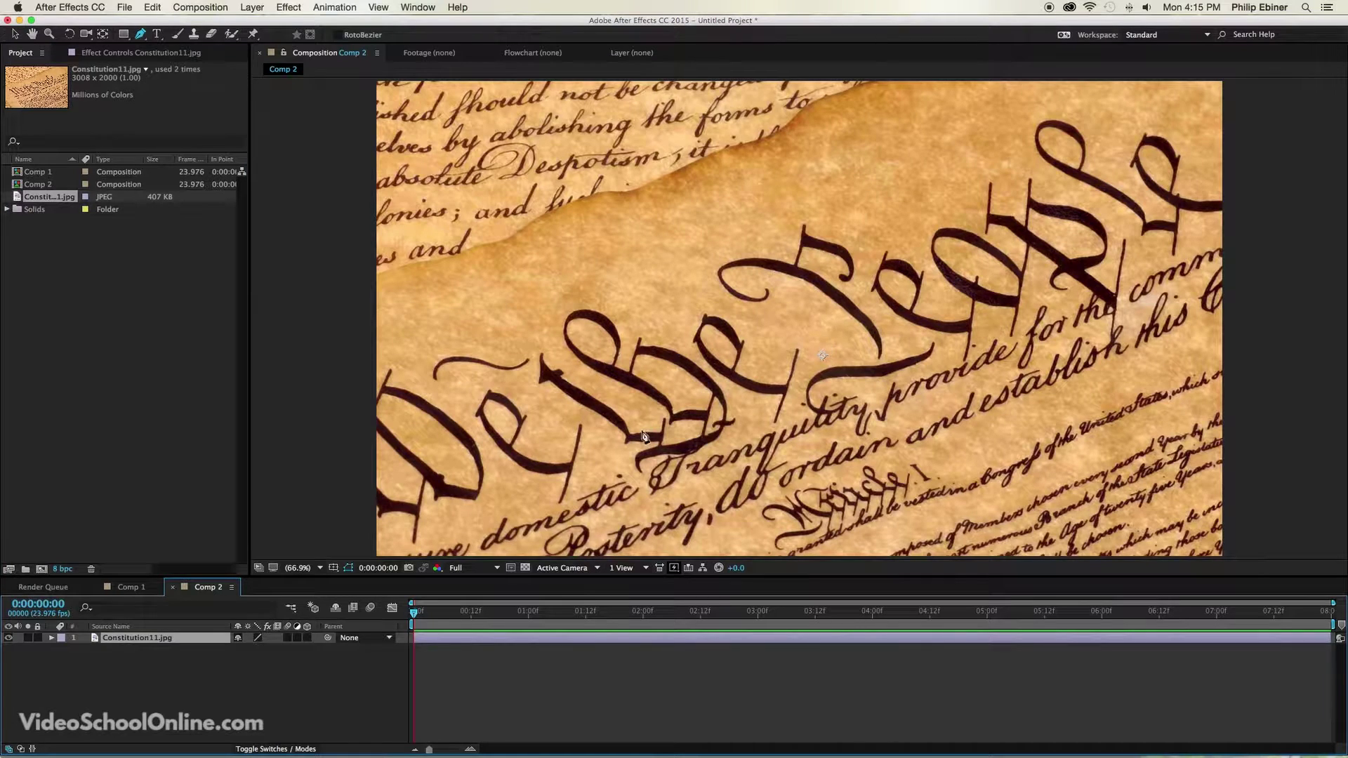
key(s)
drag(259, 648, 242, 651)
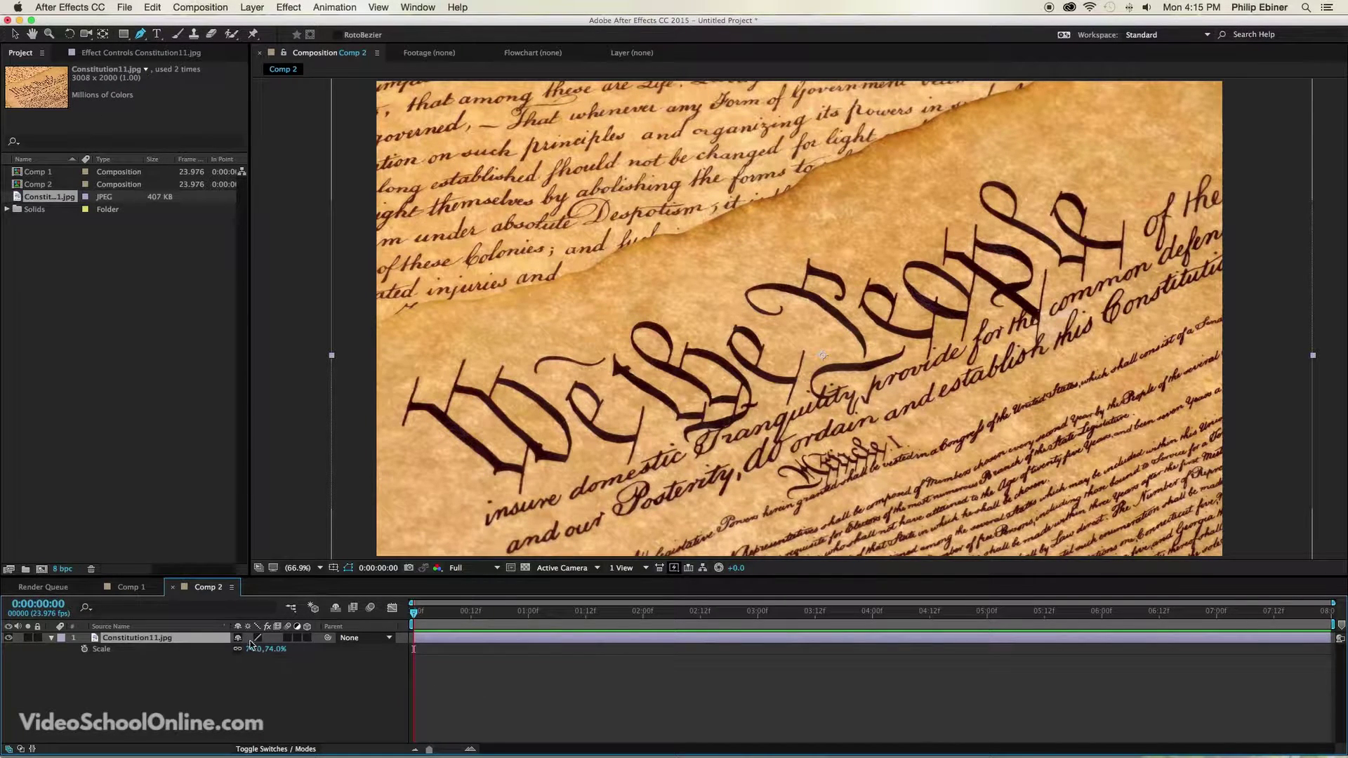
key(s)
key(s)
drag(251, 651, 247, 656)
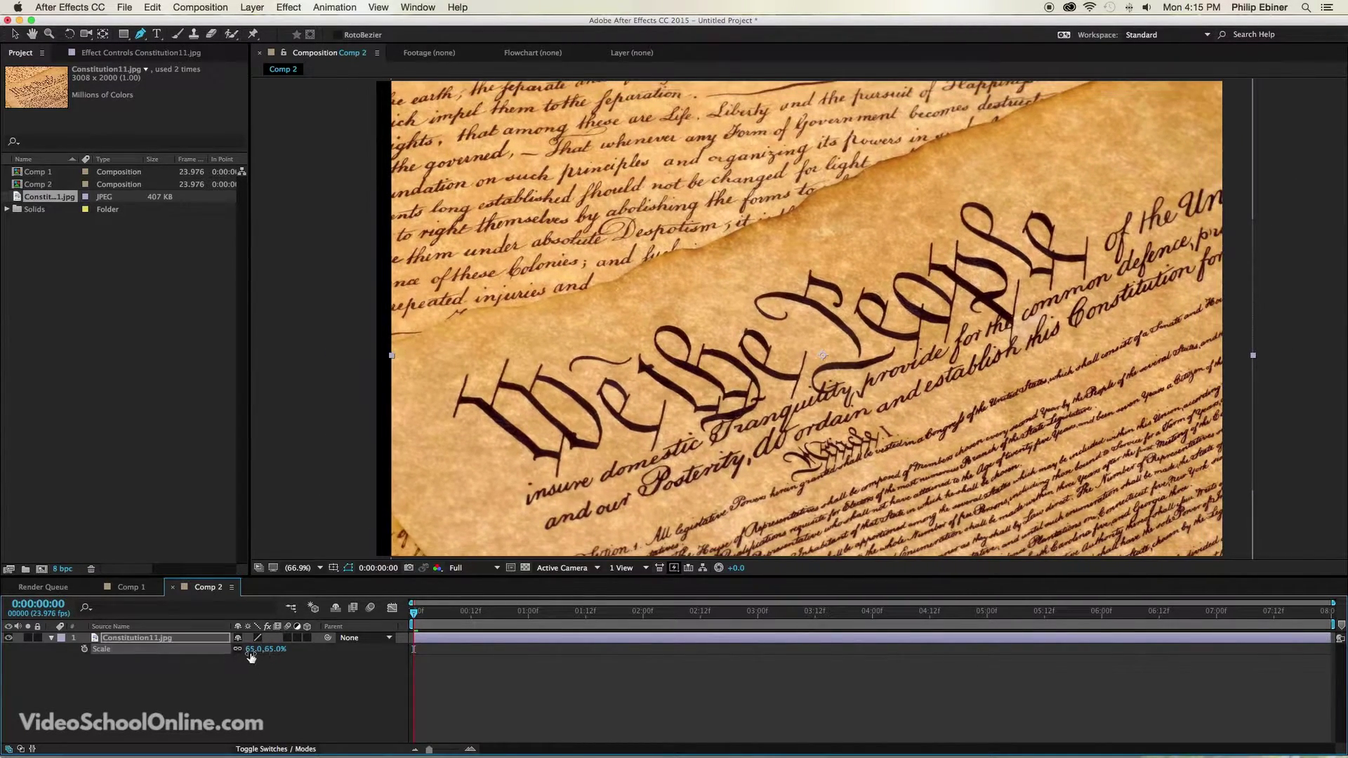
mouse_move(773, 275)
mouse_down()
mouse_move(736, 269)
mouse_move(799, 282)
mouse_move(778, 293)
mouse_up()
key(ctrl+z)
key(v)
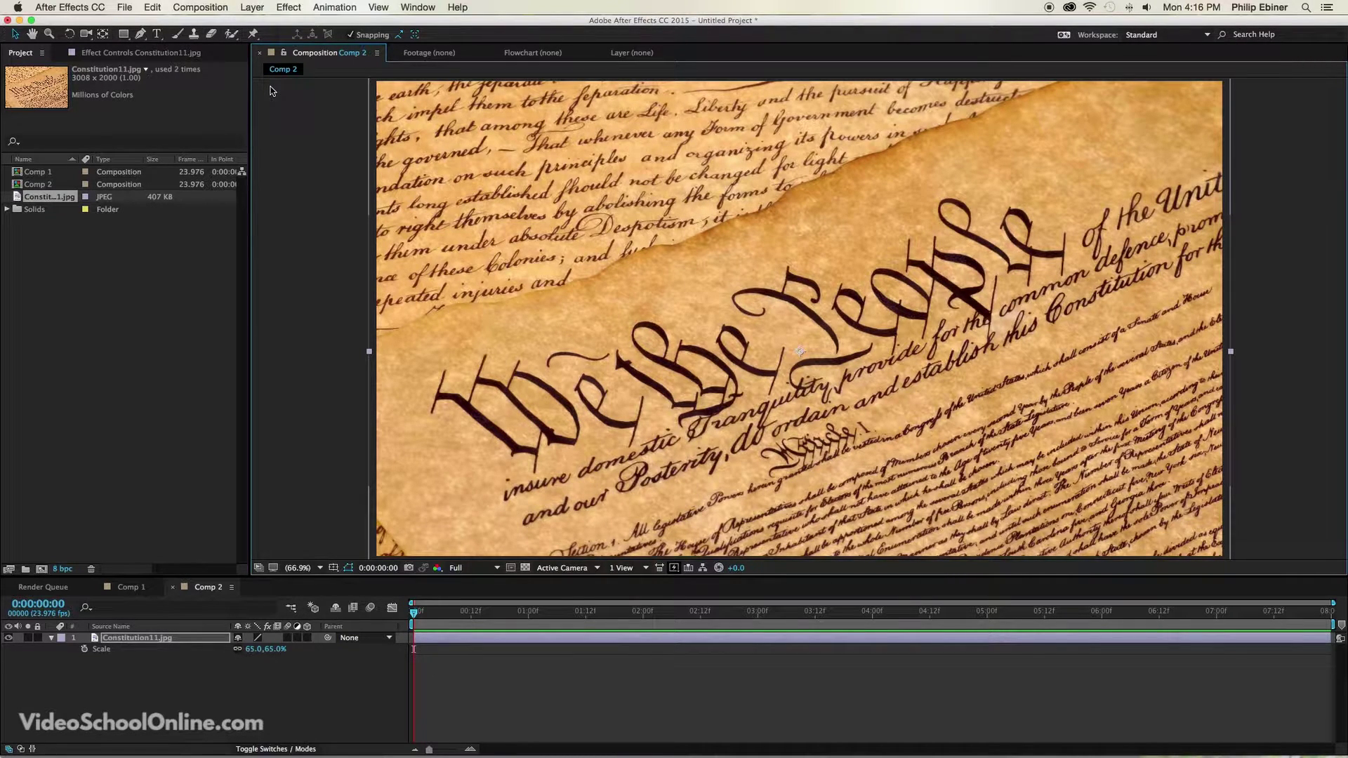
Add a black 1920x1080 solid named Black Solid 2 above the photo
key(super+y)
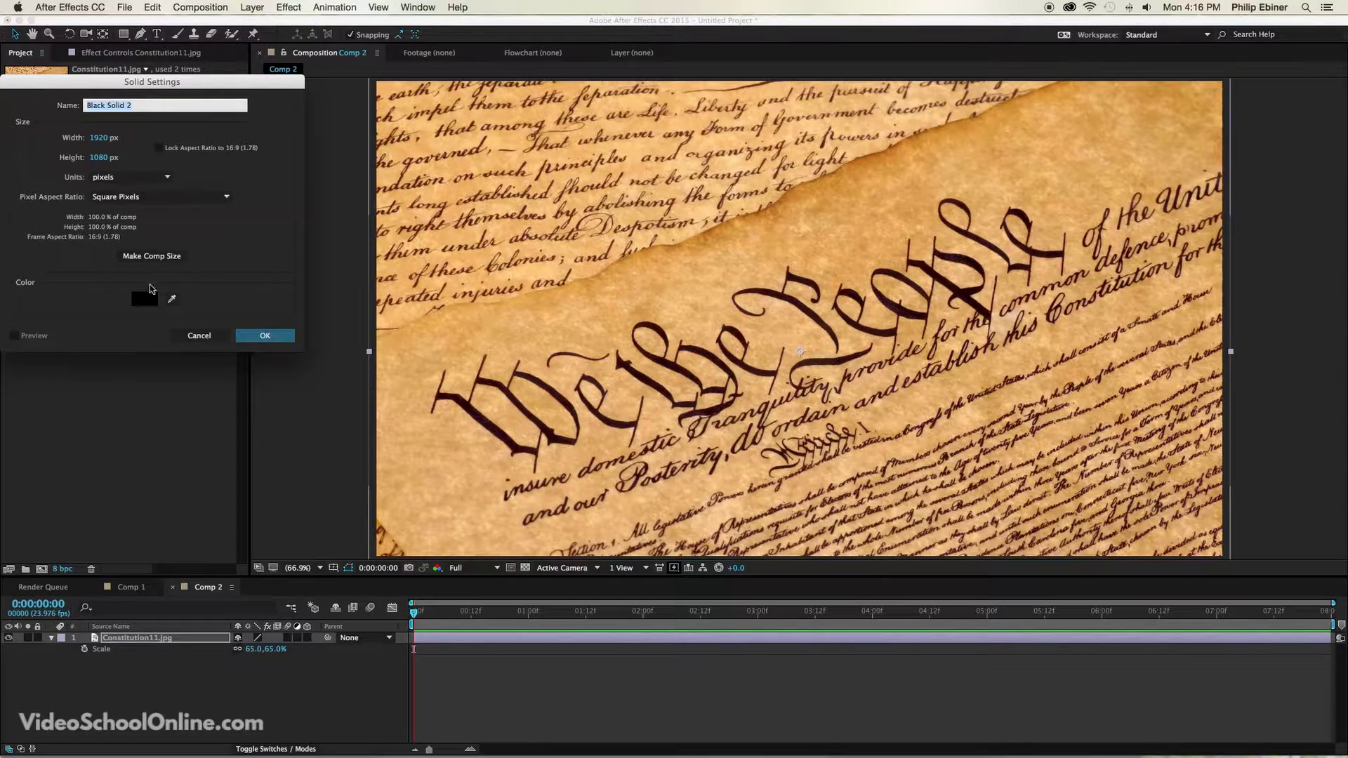
click(145, 298)
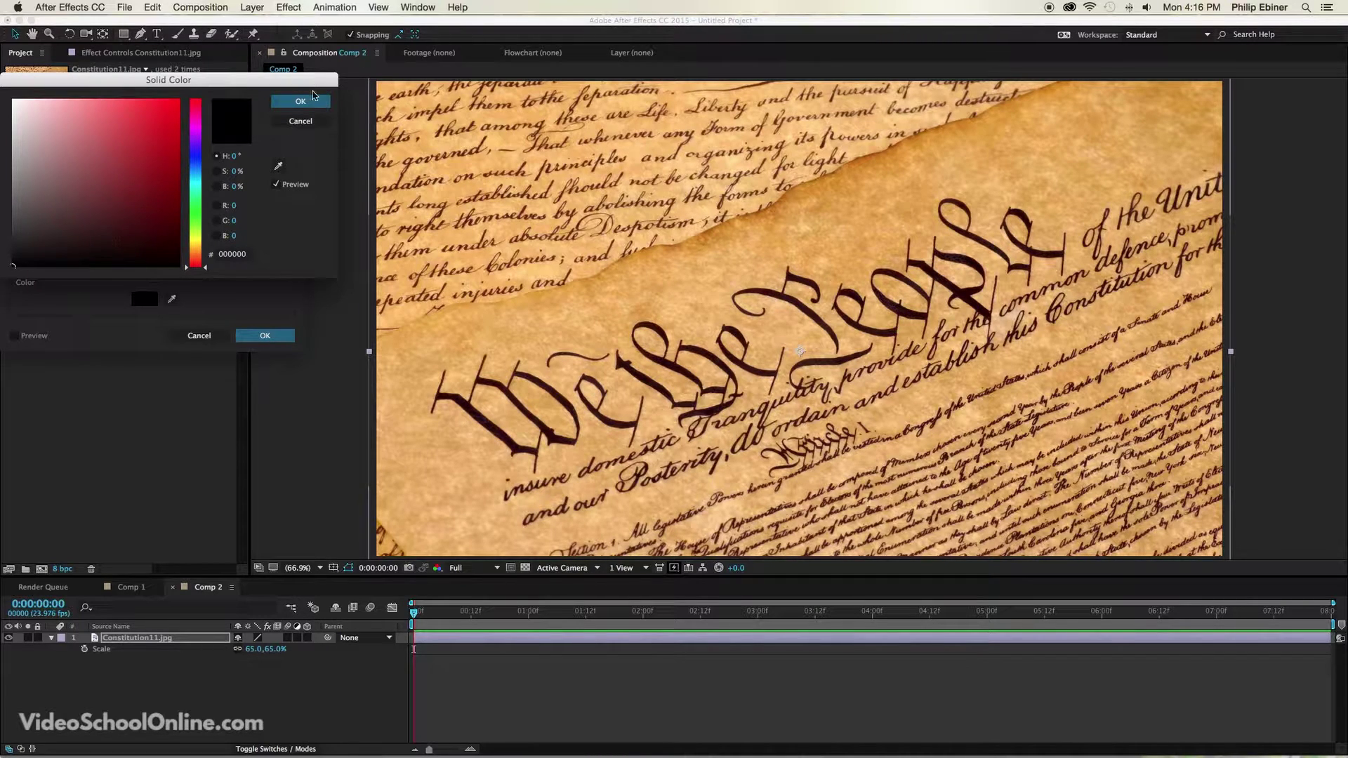
click(302, 103)
click(268, 334)
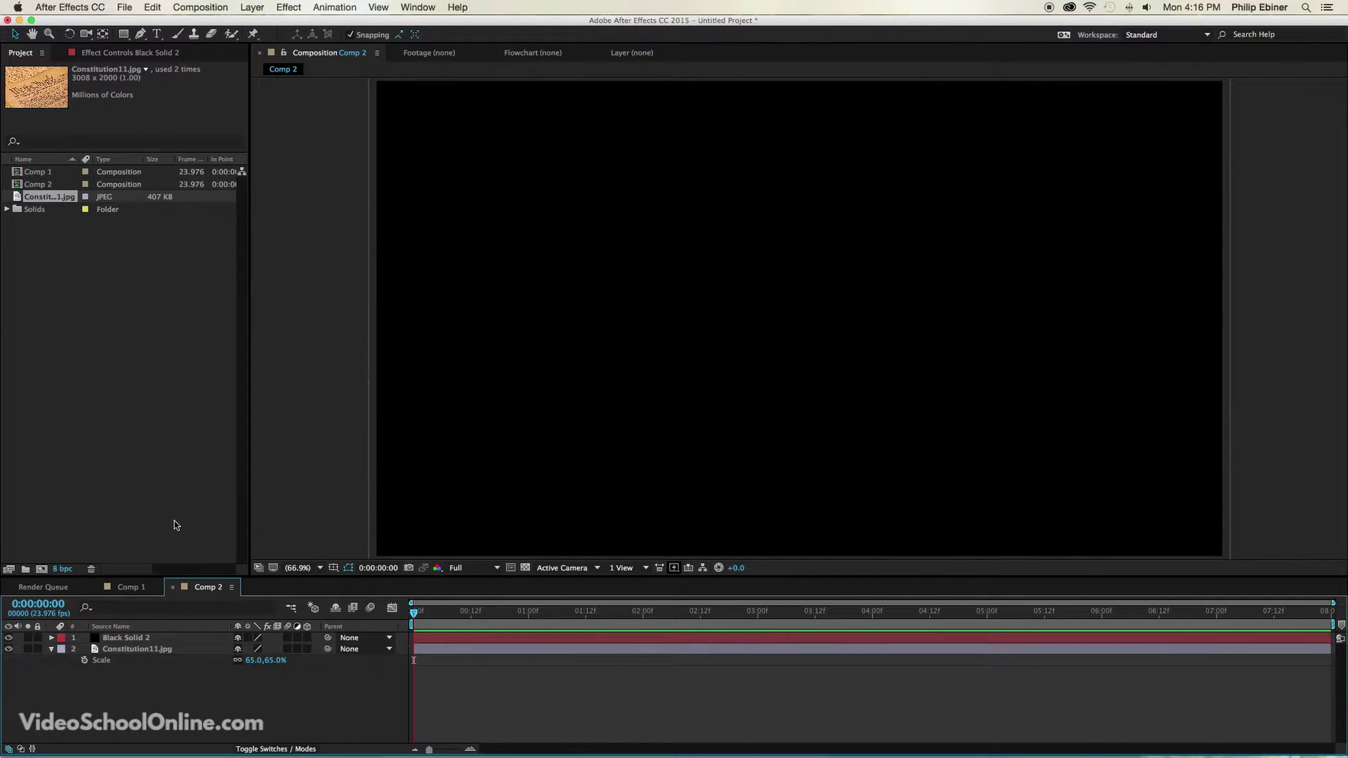
Lower Black Solid 2's opacity to 75% to darken the Constitution photo
click(173, 636)
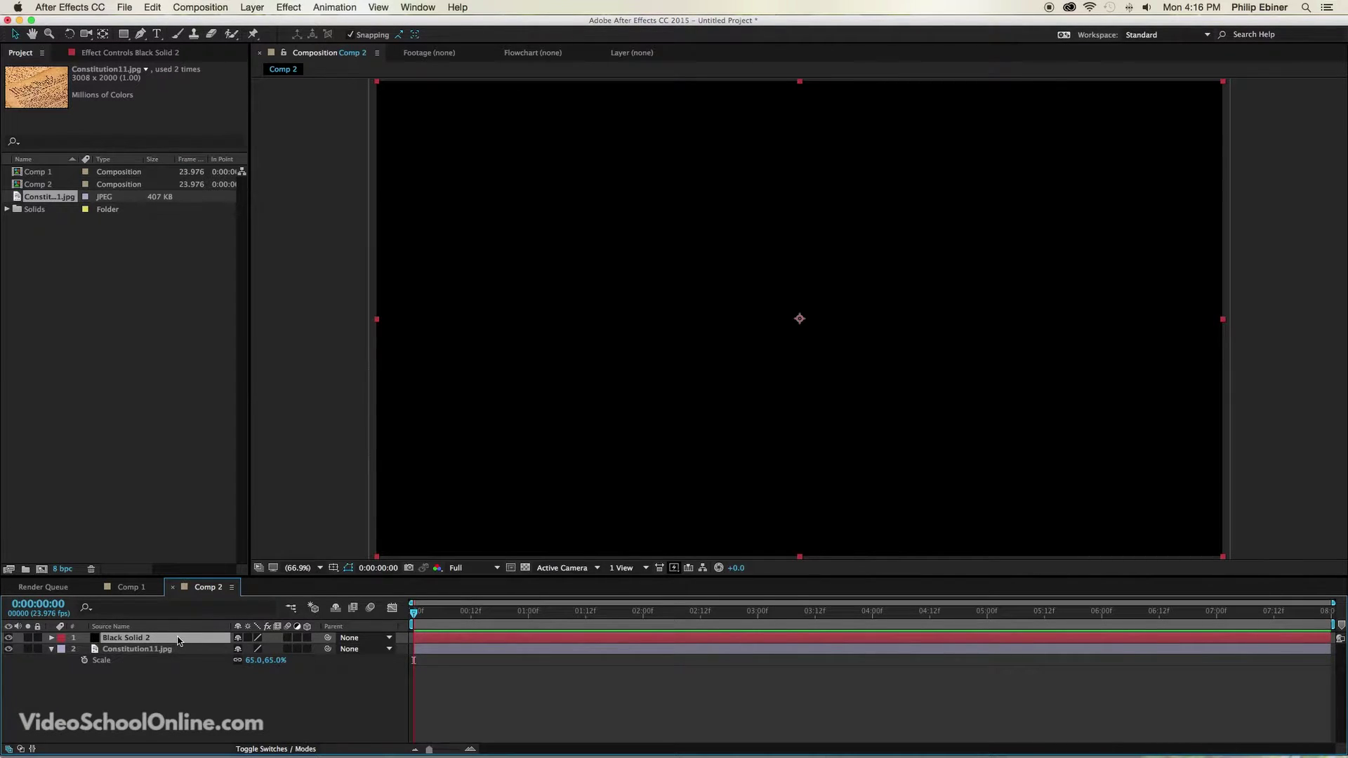
key(t)
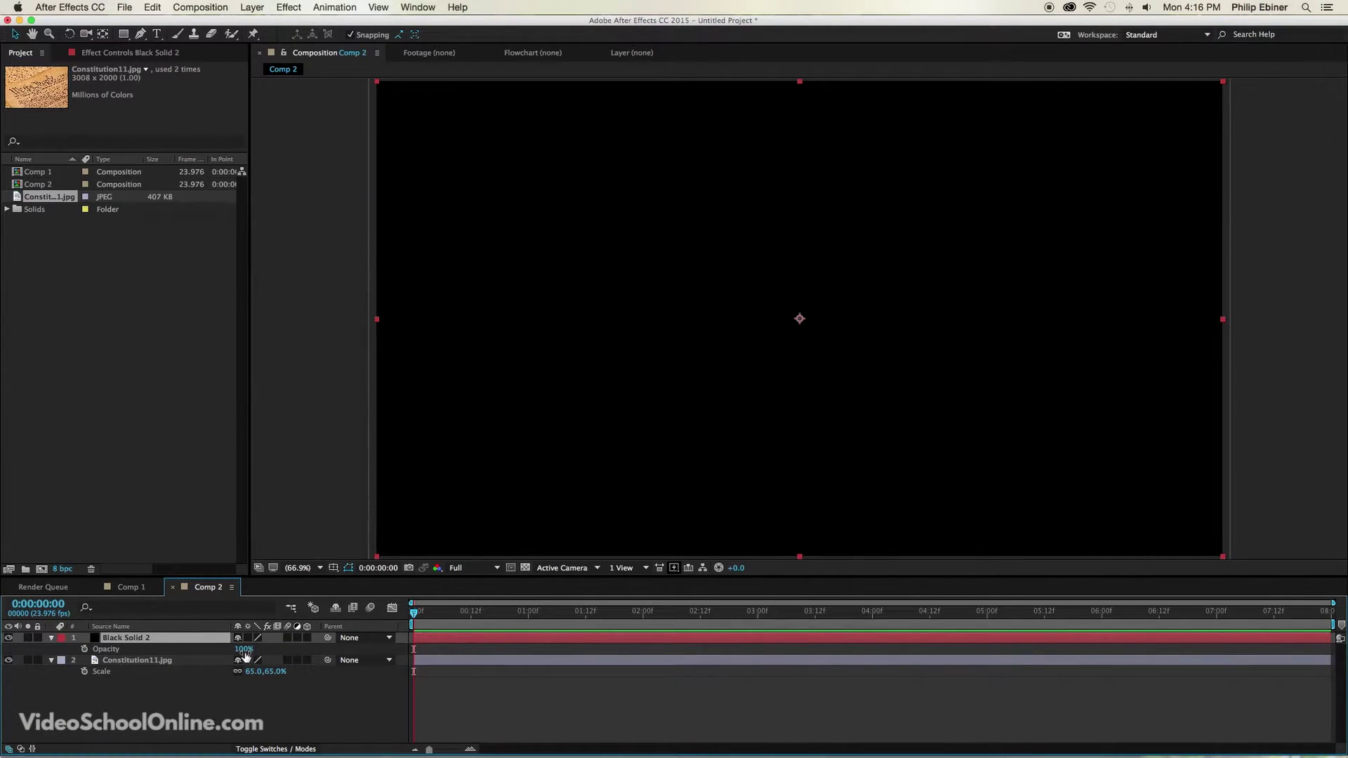
drag(244, 652, 230, 653)
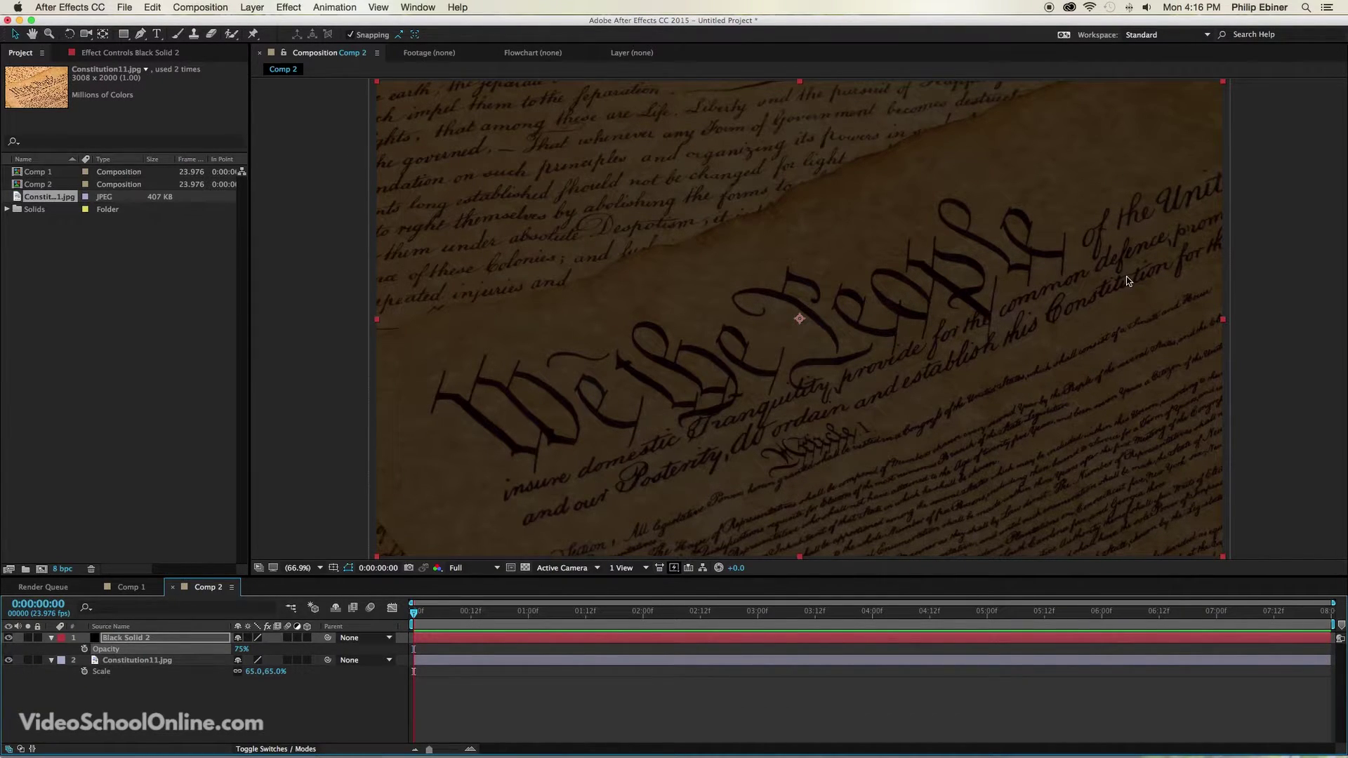
click(139, 32)
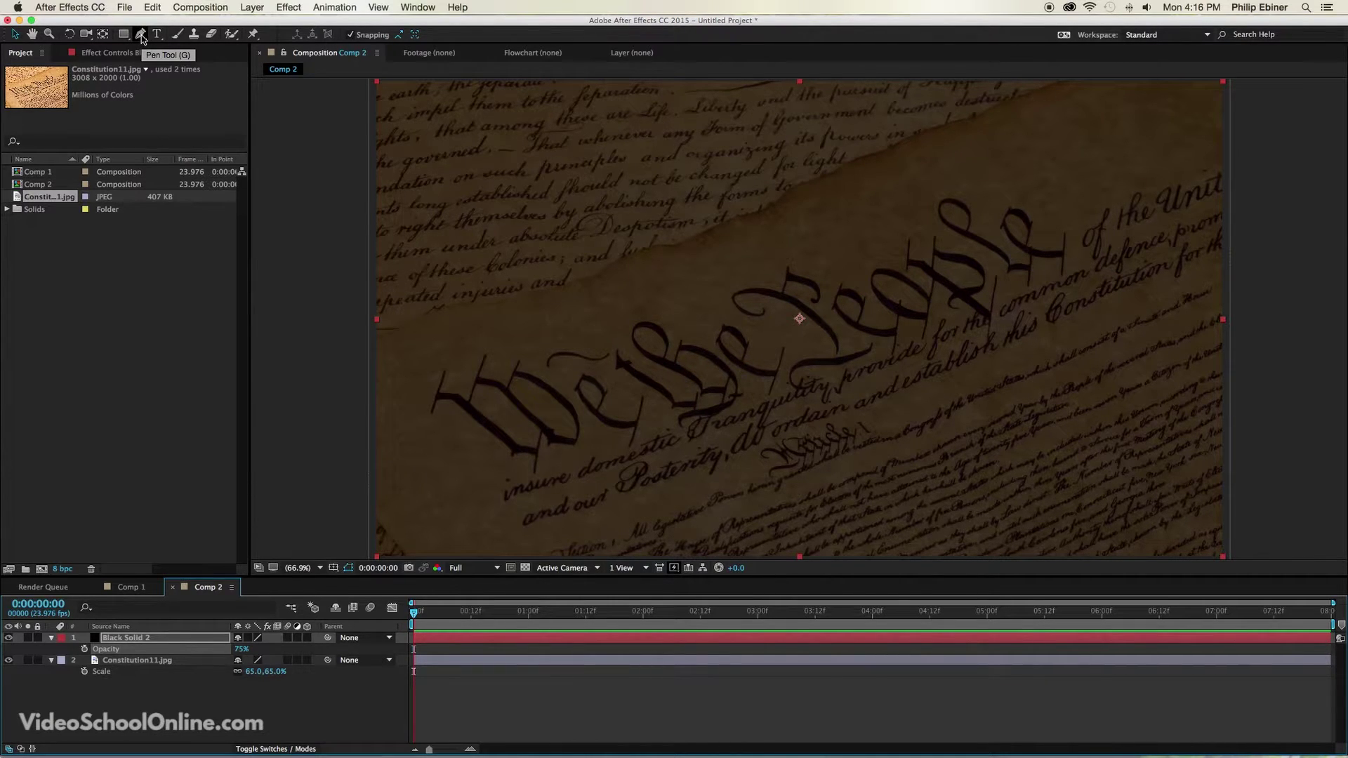
Draw a closed four-point Pen mask on Black Solid 2 in a slanted band around 'We the People'
click(141, 34)
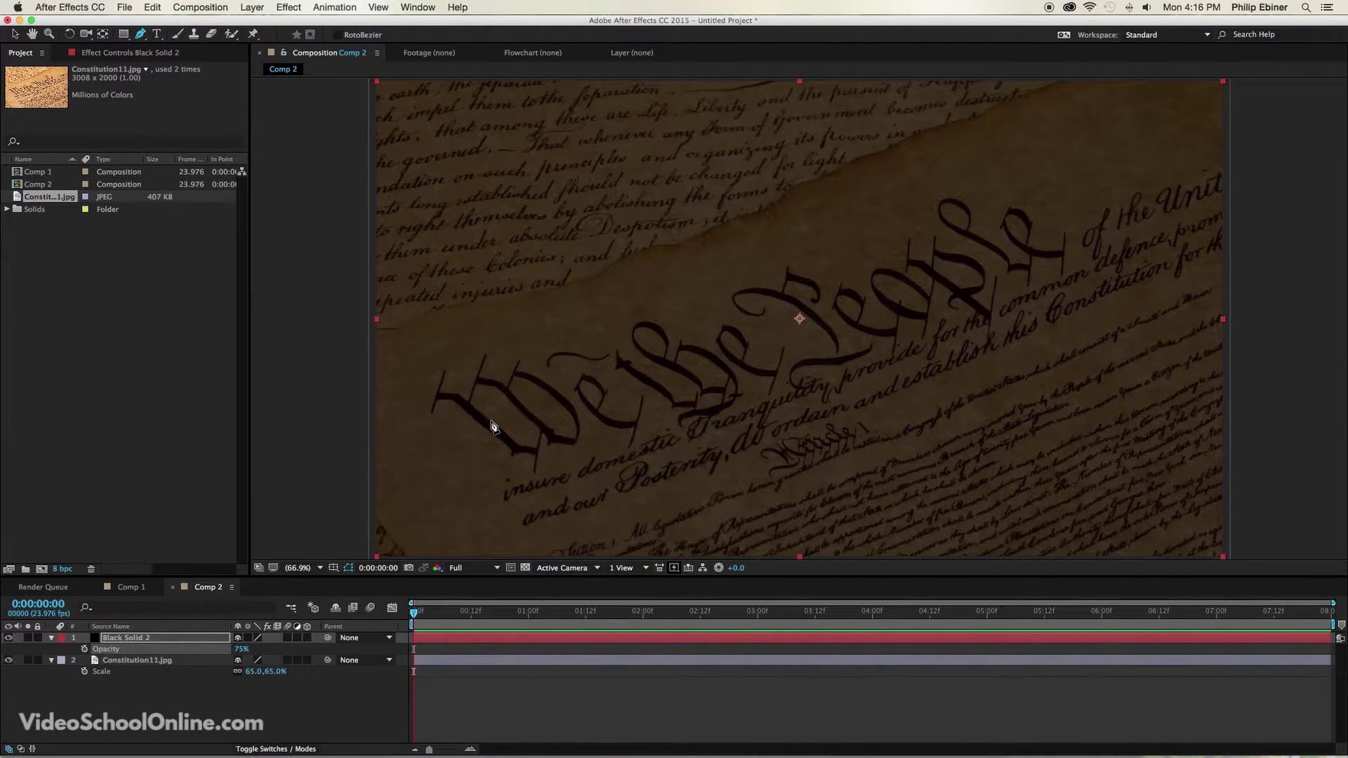
click(413, 381)
click(491, 494)
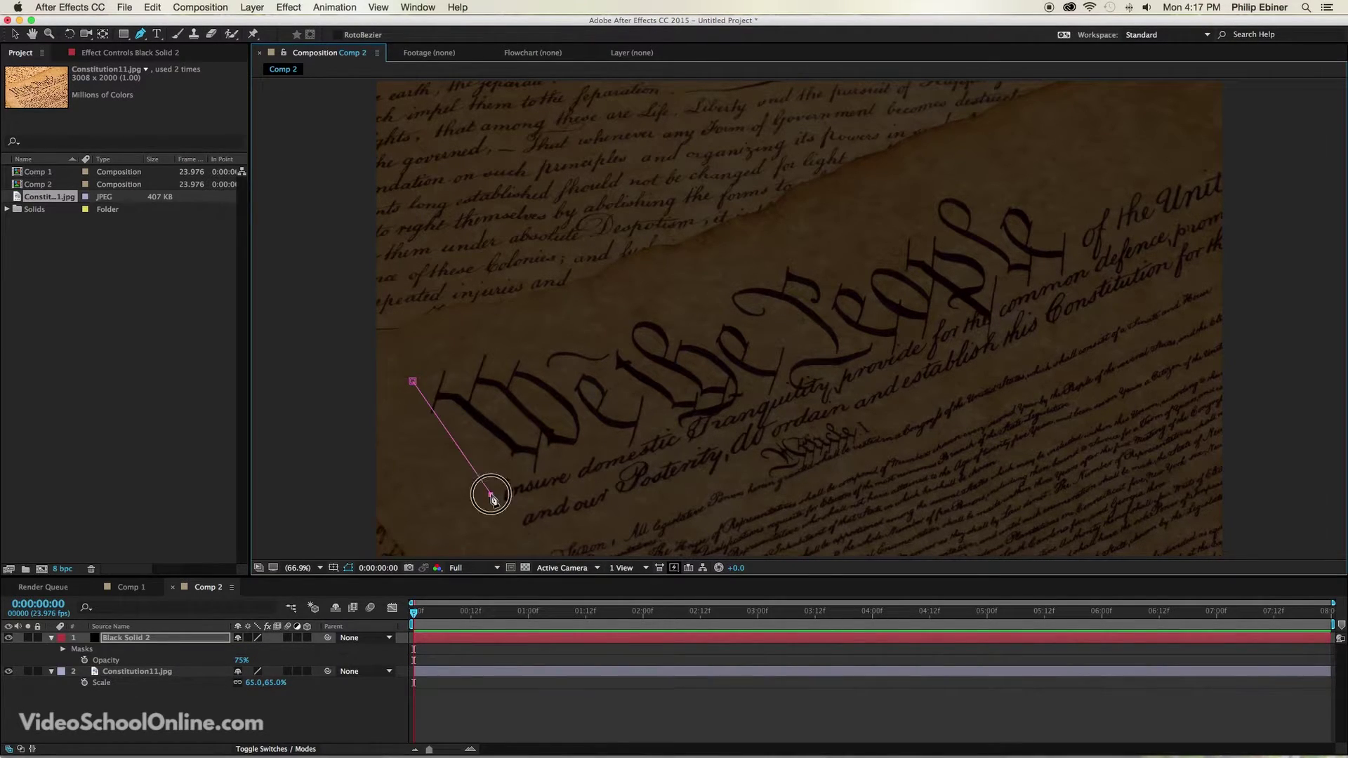
click(1100, 265)
click(1009, 168)
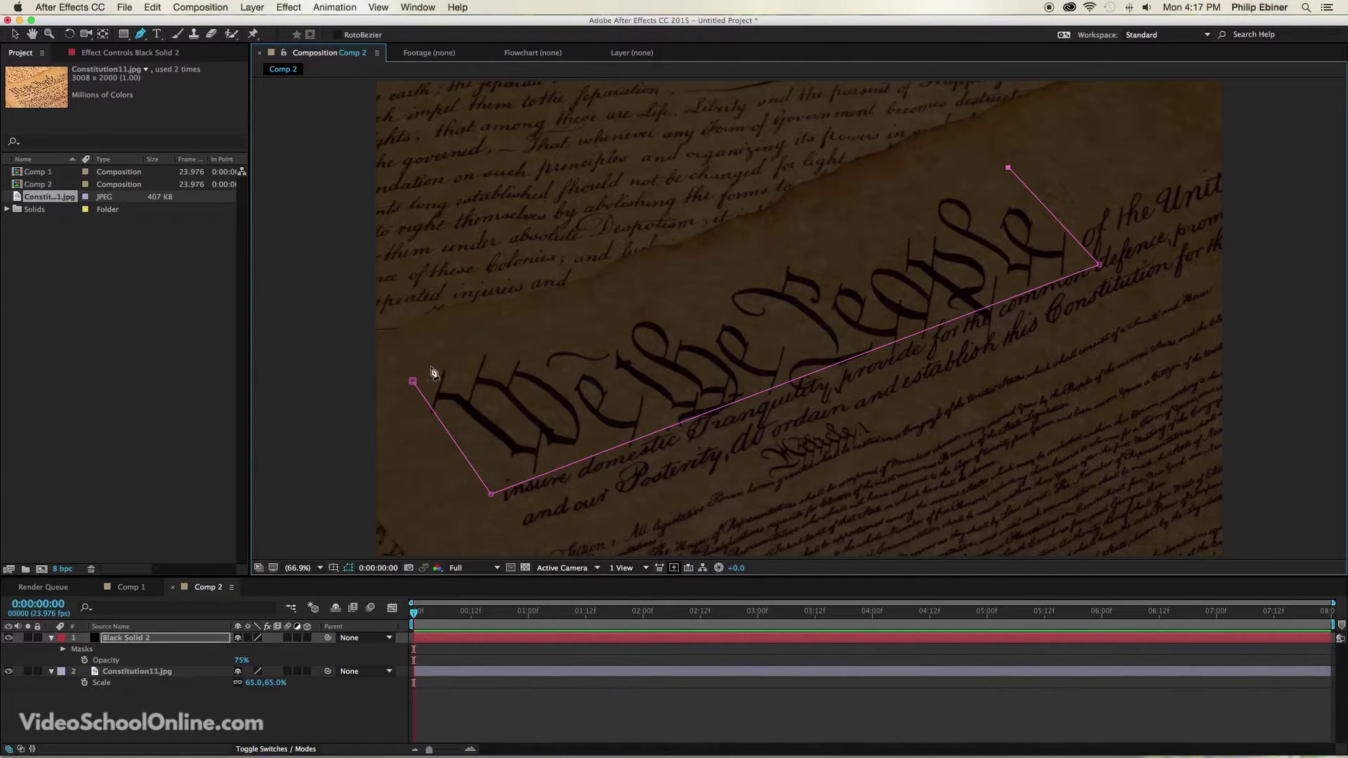
click(413, 382)
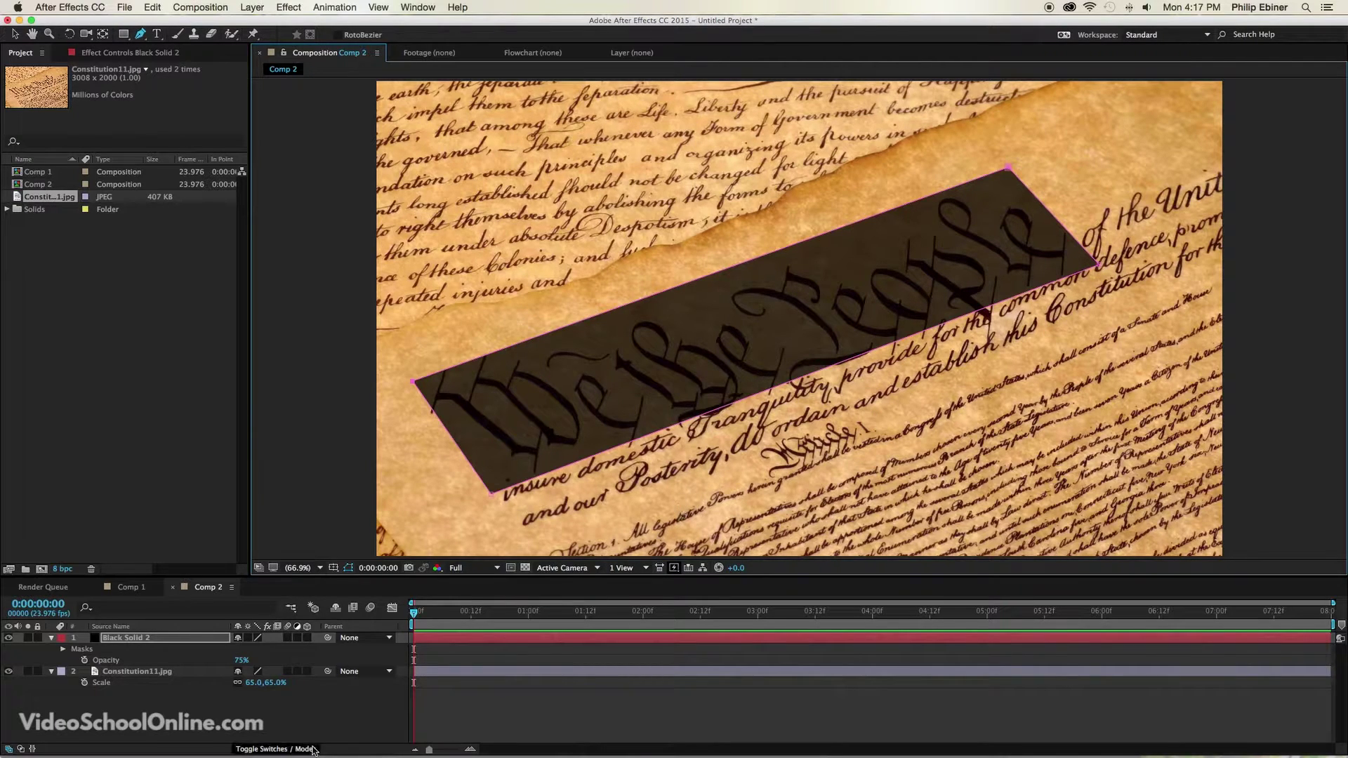
Set Black Solid 2's mask mode to Subtract
click(62, 654)
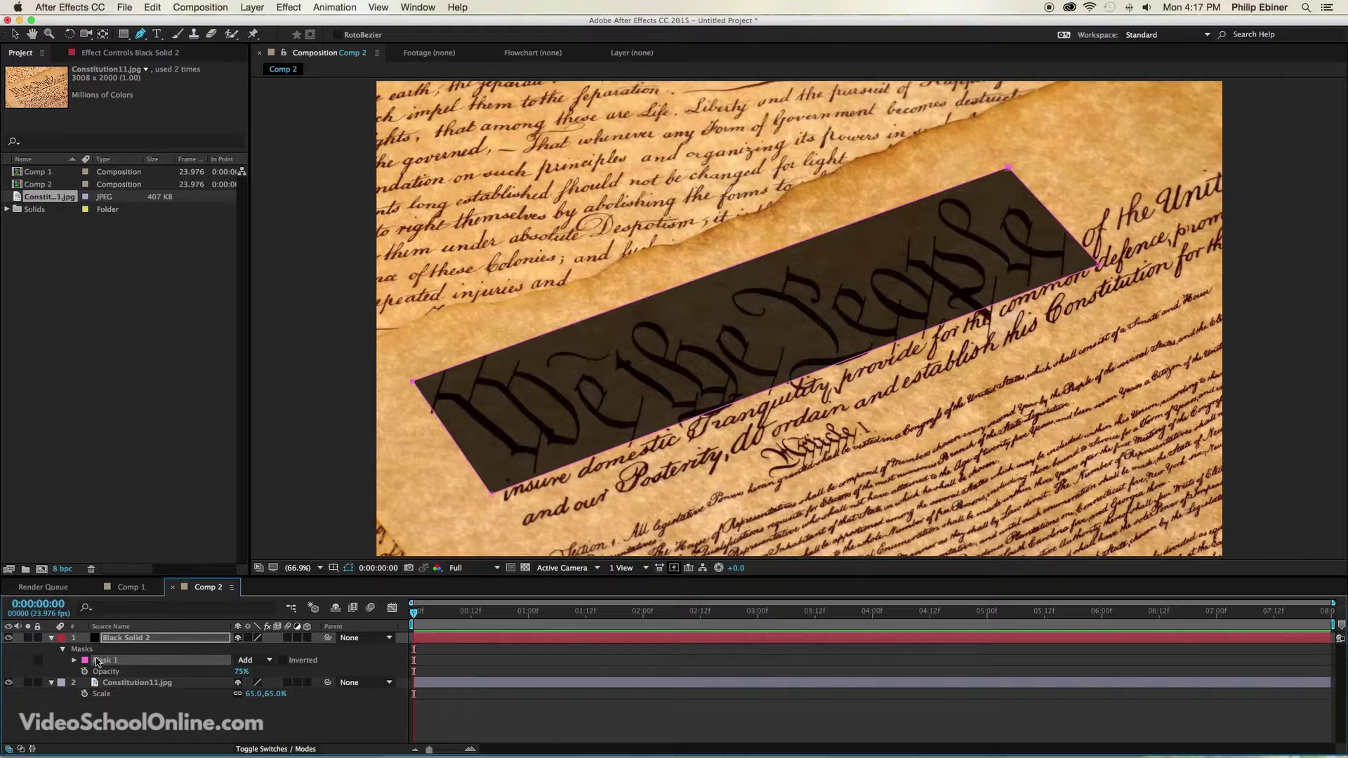
click(283, 661)
click(283, 661)
click(265, 664)
click(264, 696)
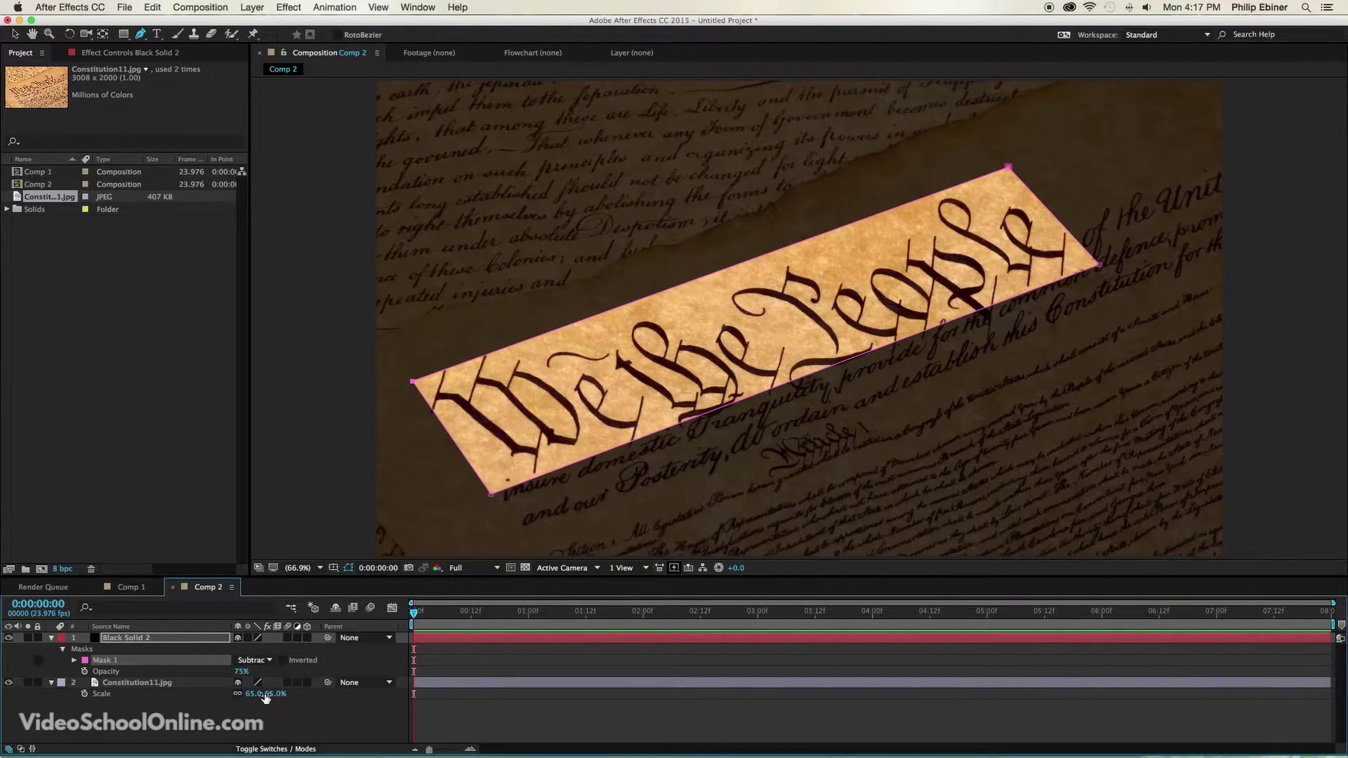
click(484, 657)
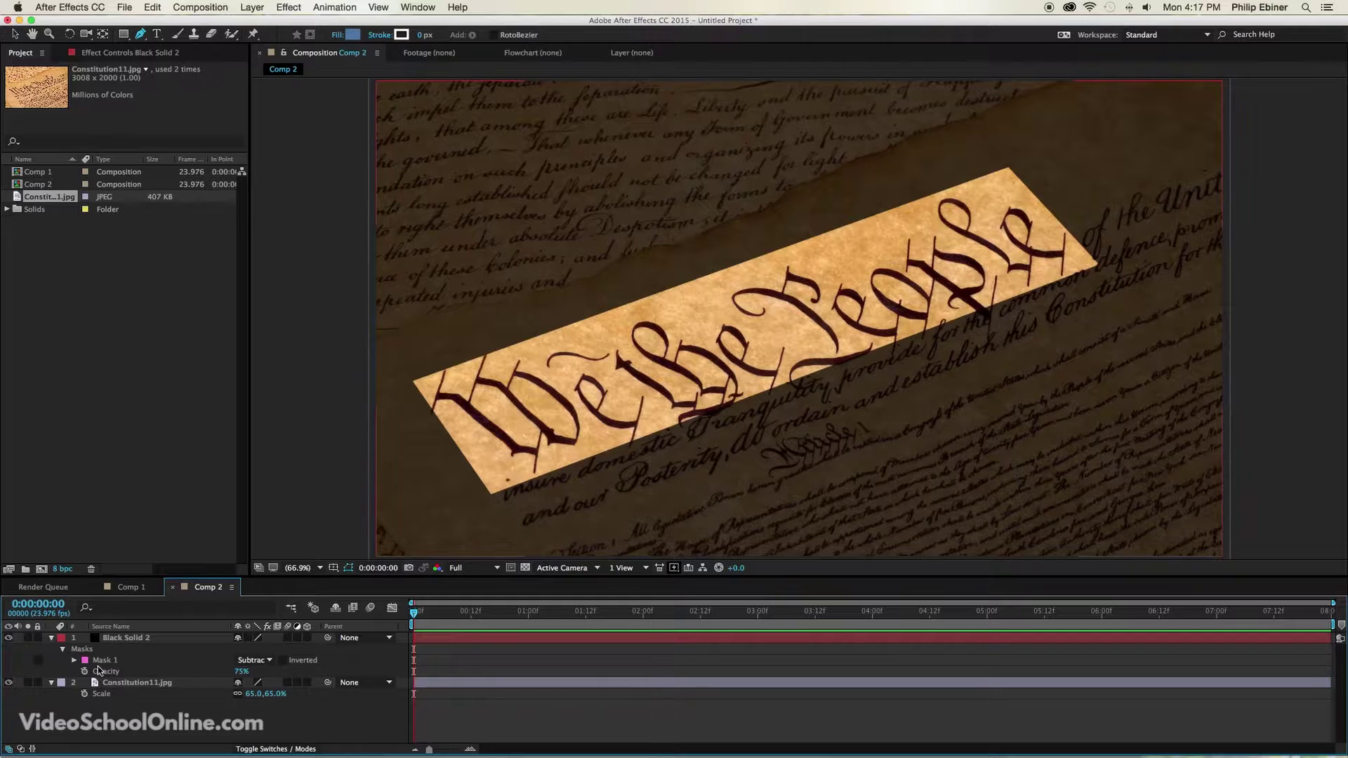
Give the mask a 100-pixel feather and move the time indicator to about 1:06
key(f)
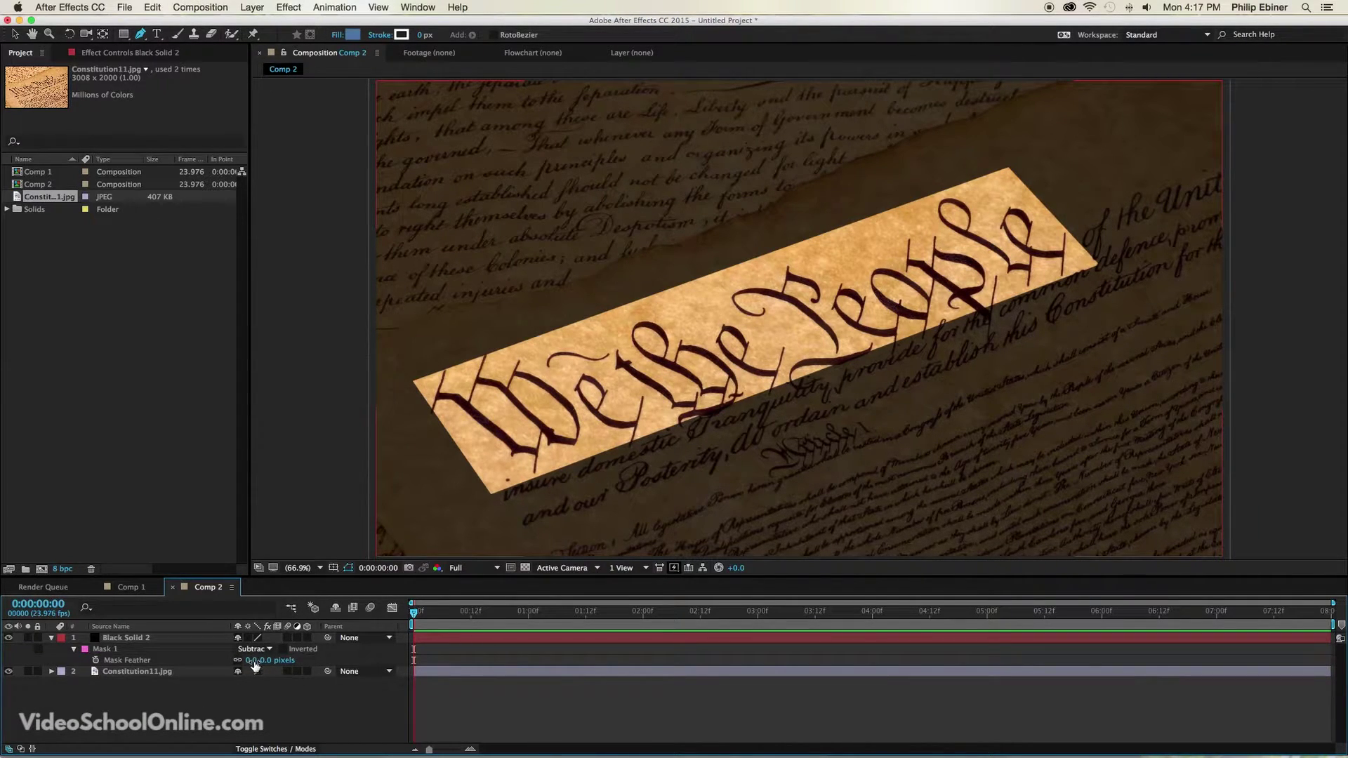
drag(256, 661, 313, 660)
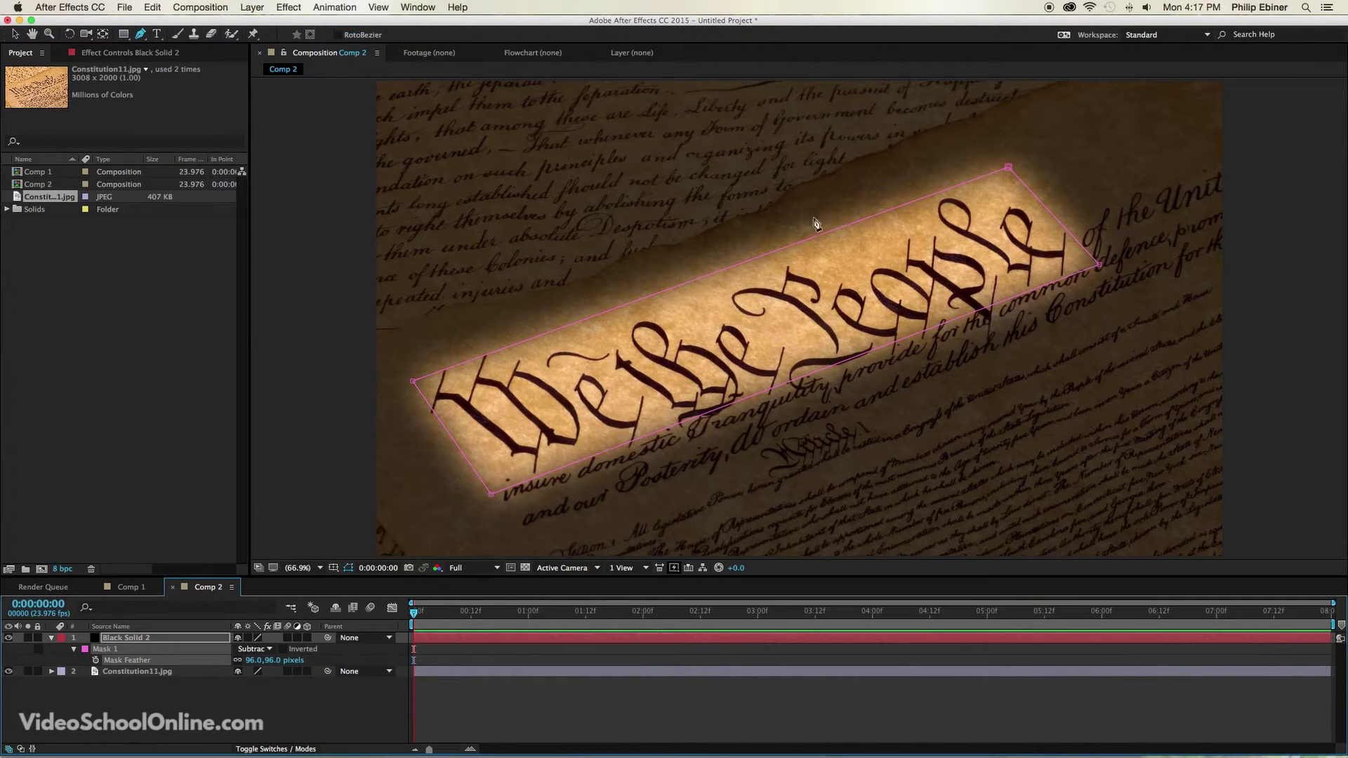
click(488, 702)
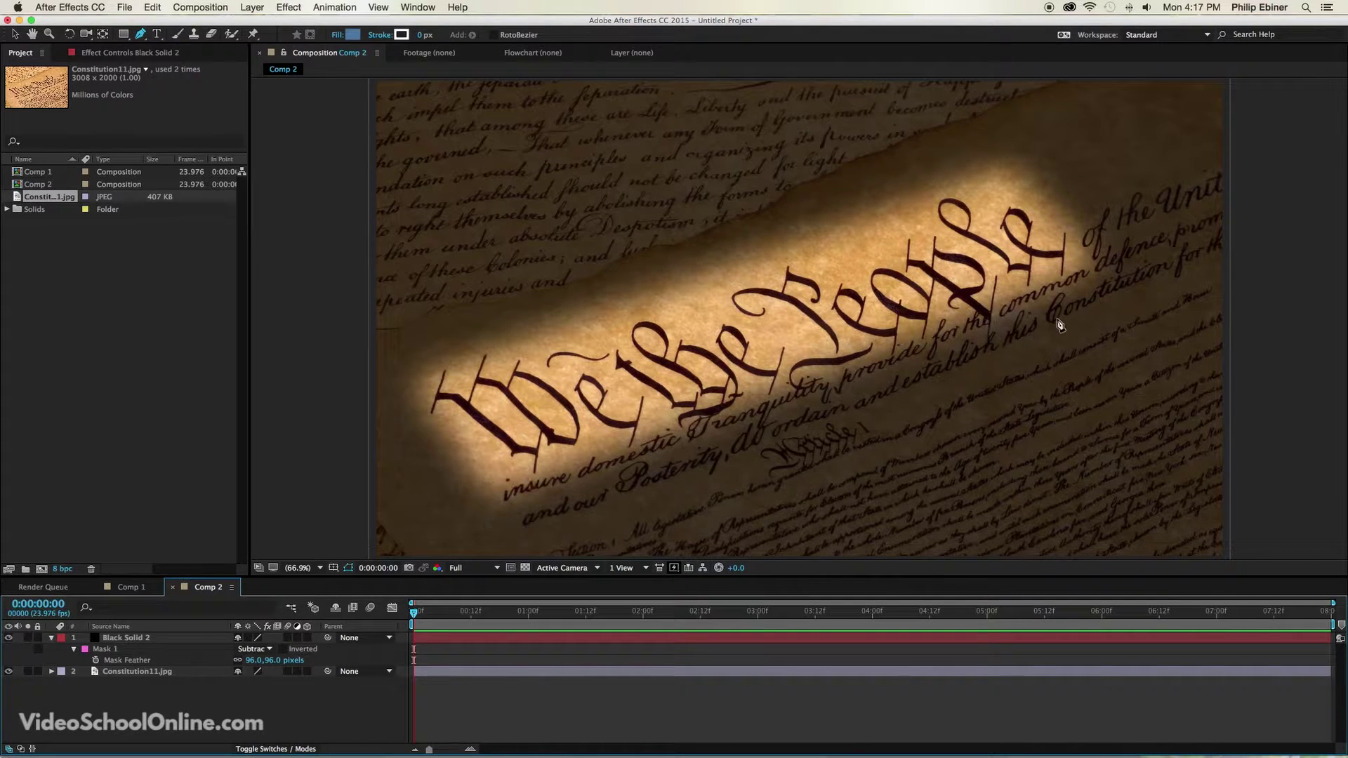
click(272, 662)
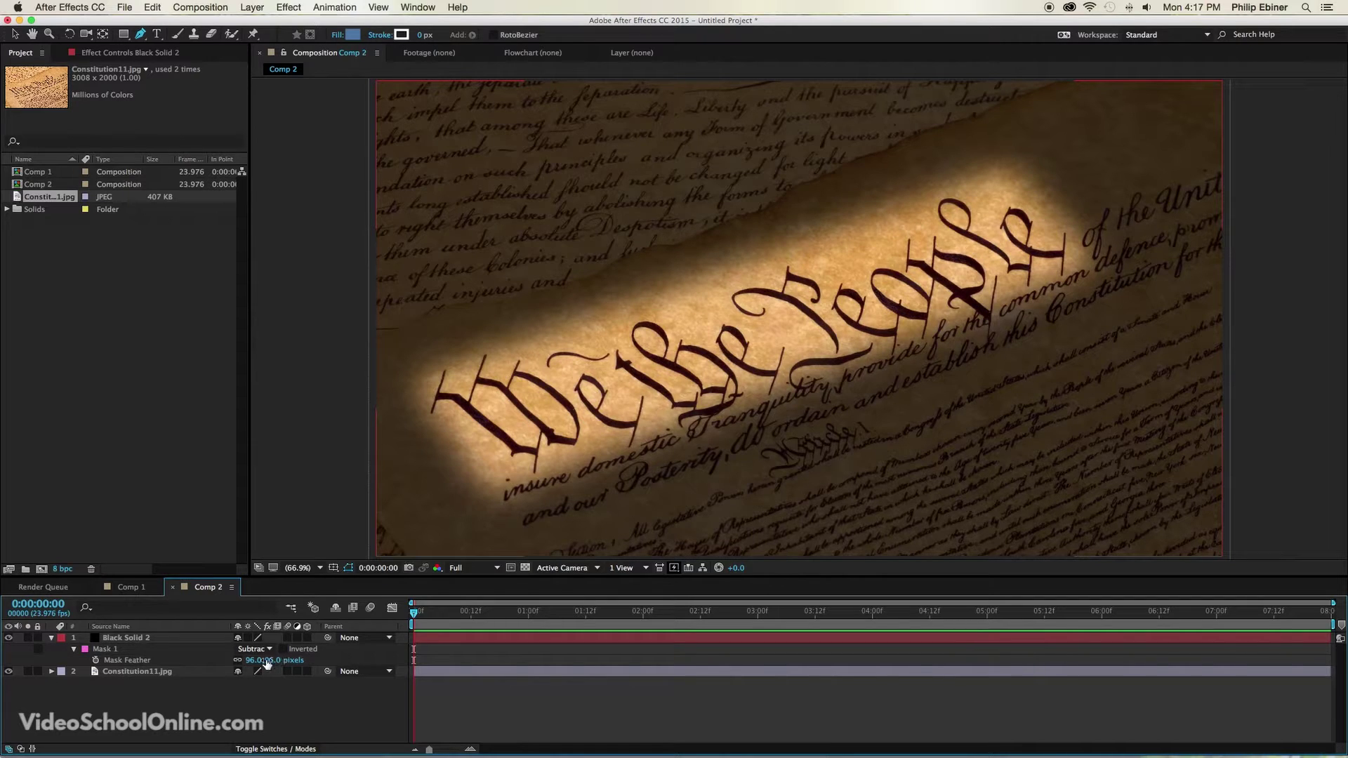
drag(272, 663, 135, 667)
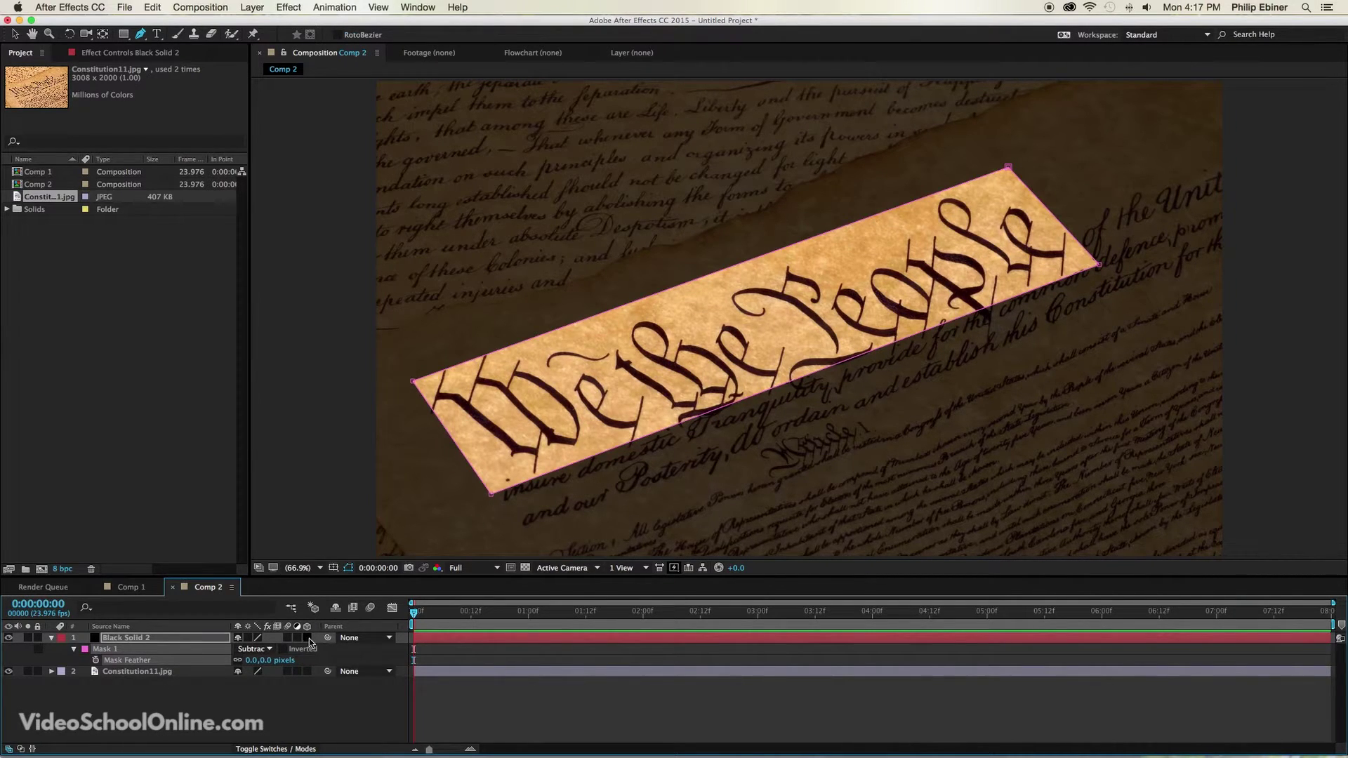
click(269, 661)
key(Return)
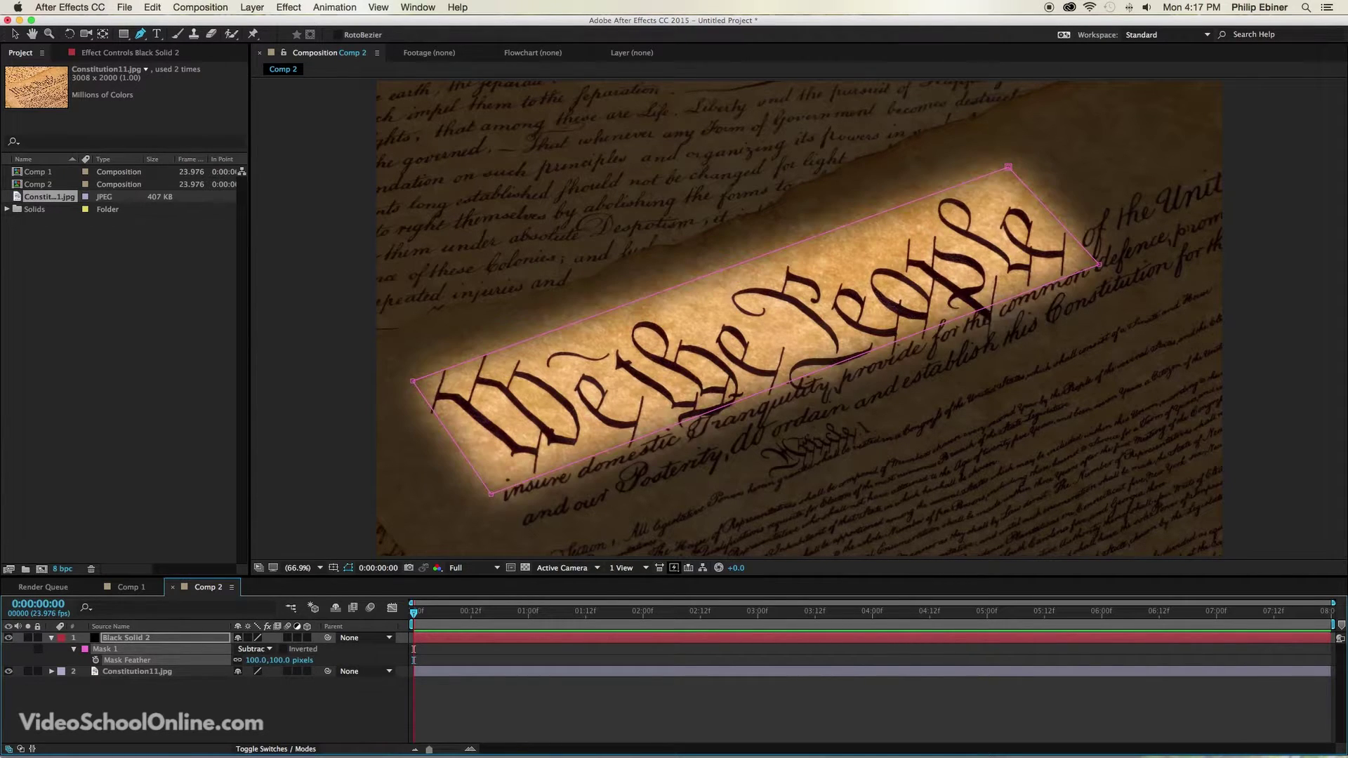
click(573, 713)
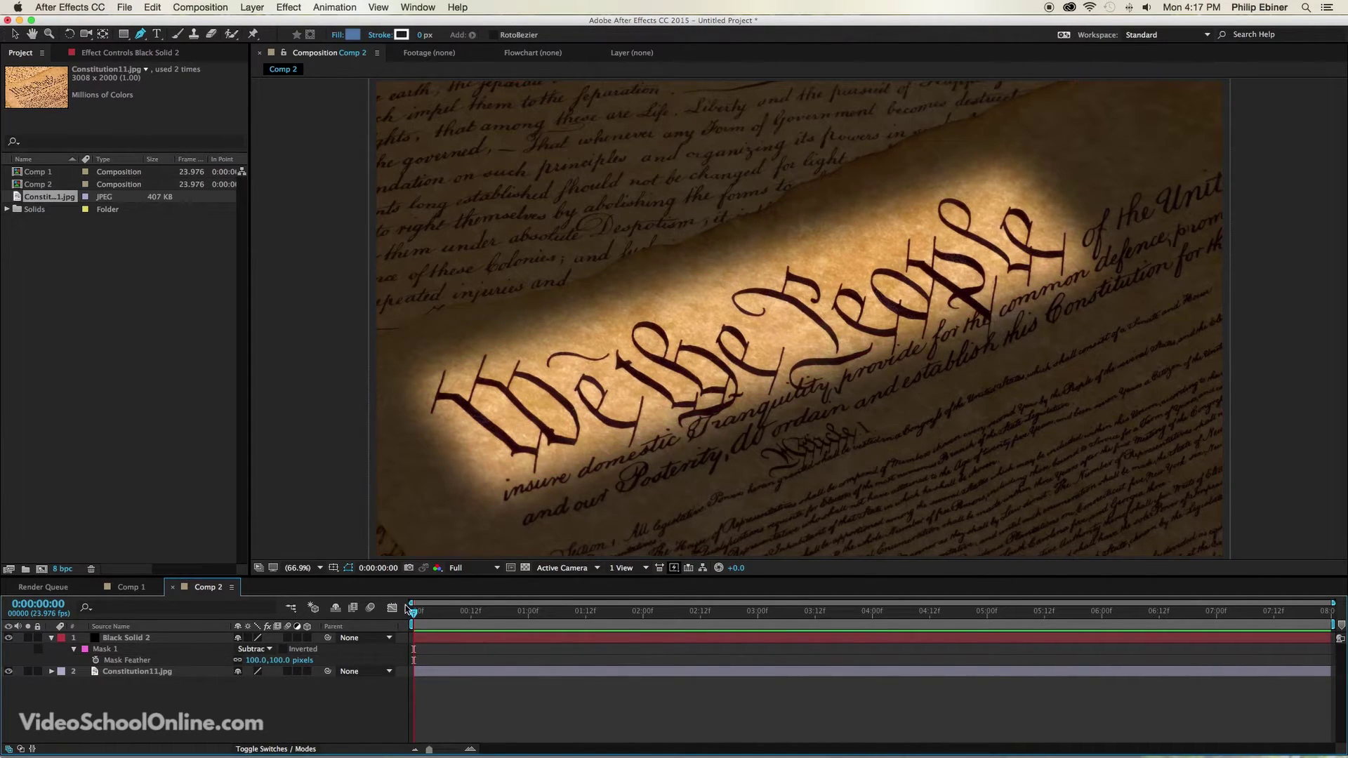
drag(422, 615, 209, 632)
click(454, 640)
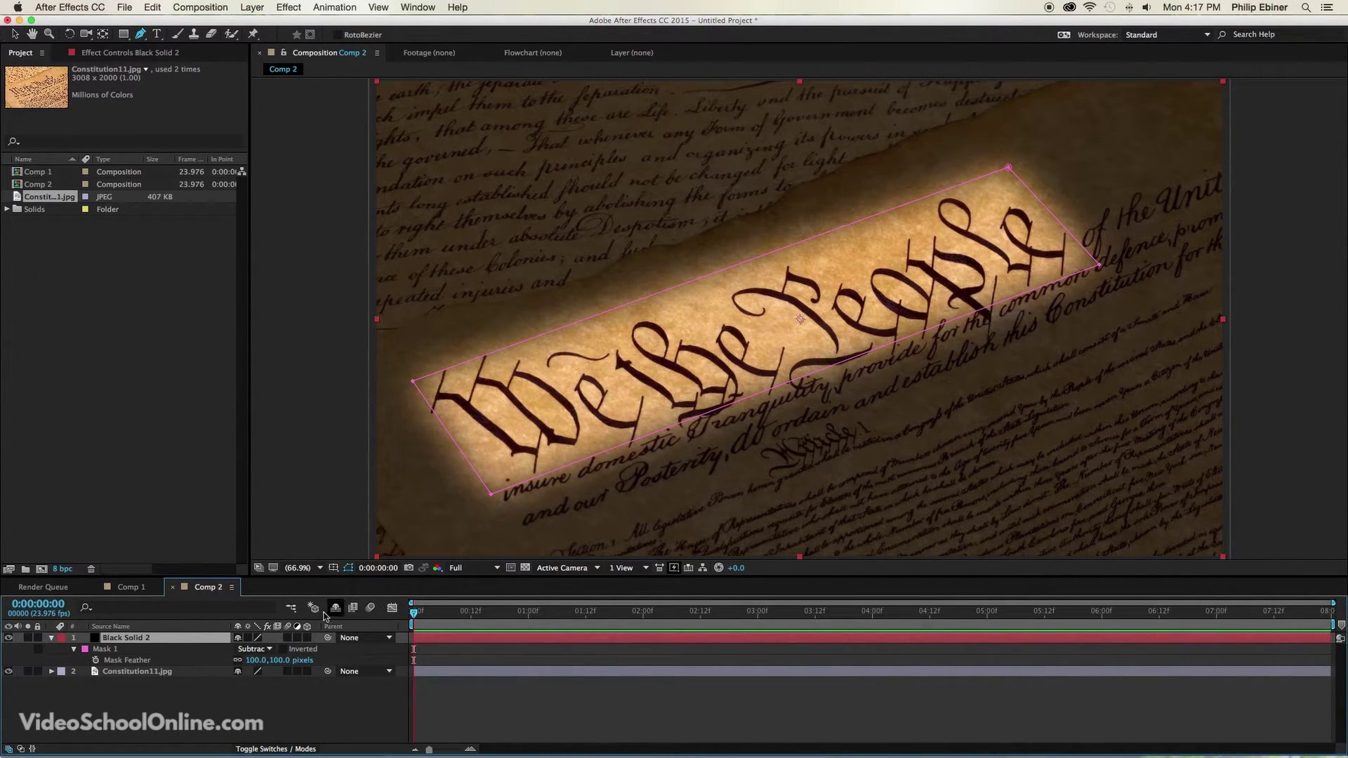
Add a 75% Opacity keyframe to Black Solid 2 and drag it to the 3-second mark
click(9, 637)
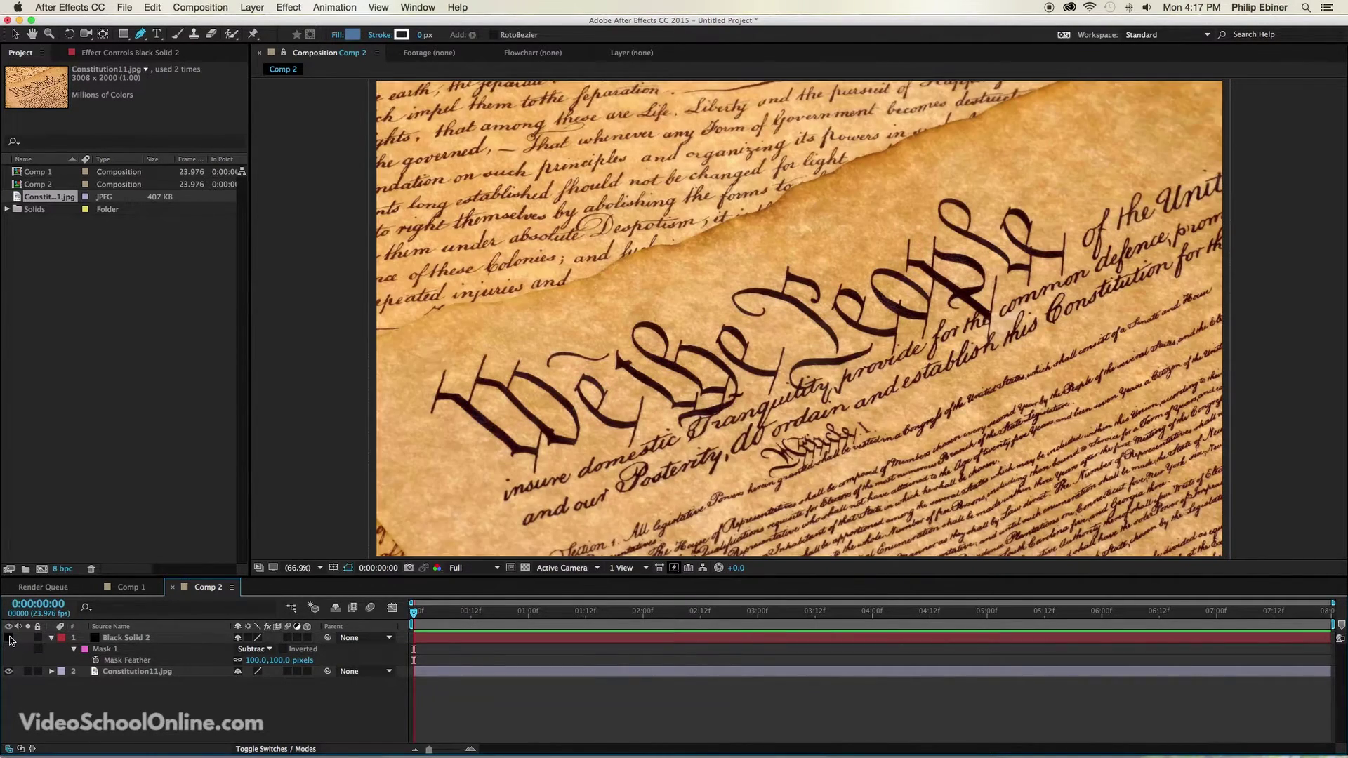
click(9, 638)
click(512, 643)
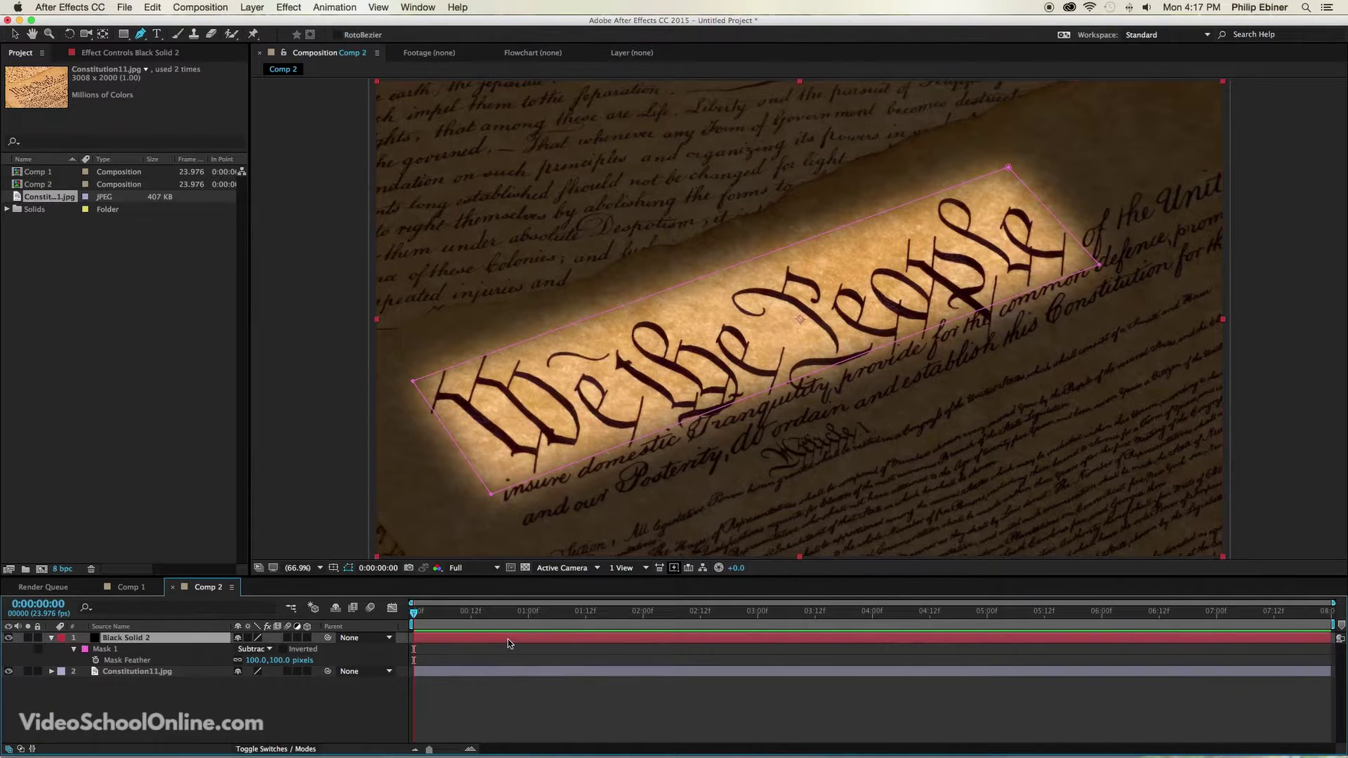
key(t)
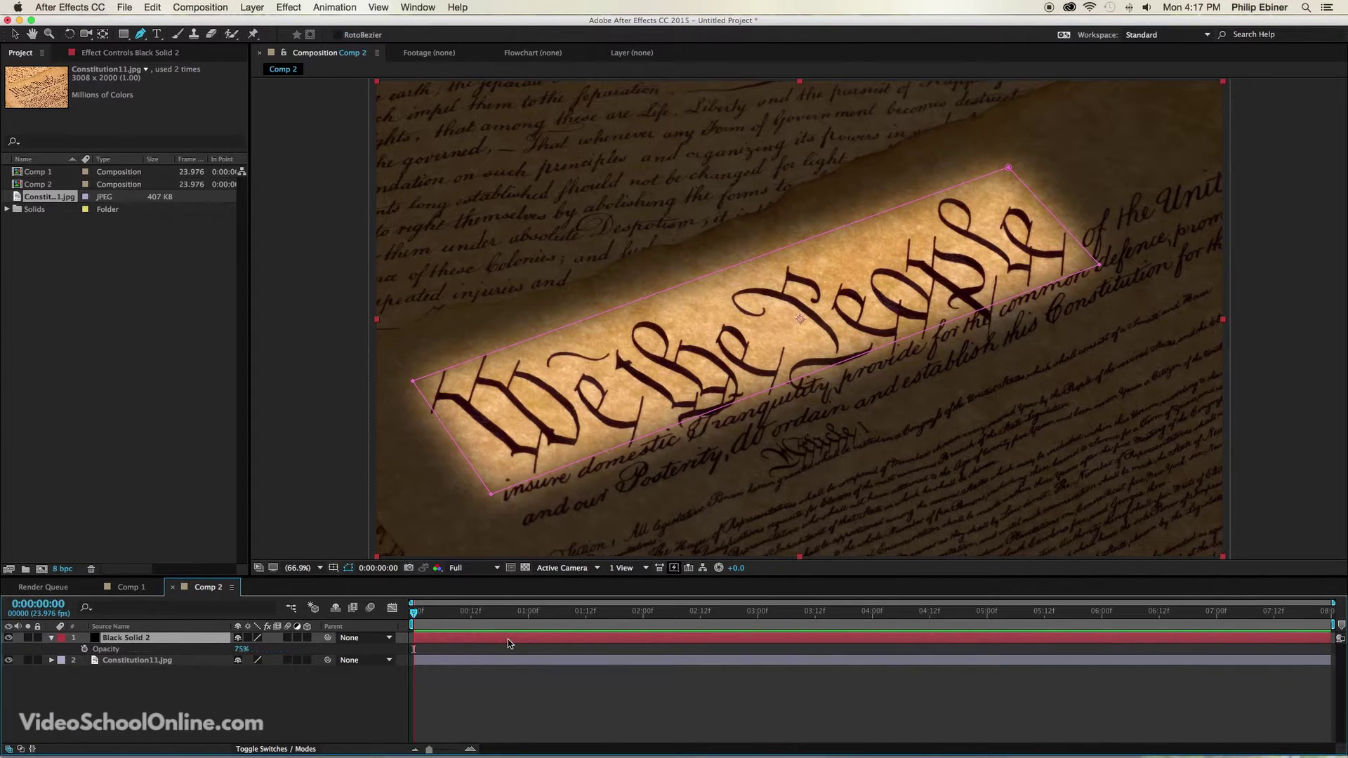
click(85, 650)
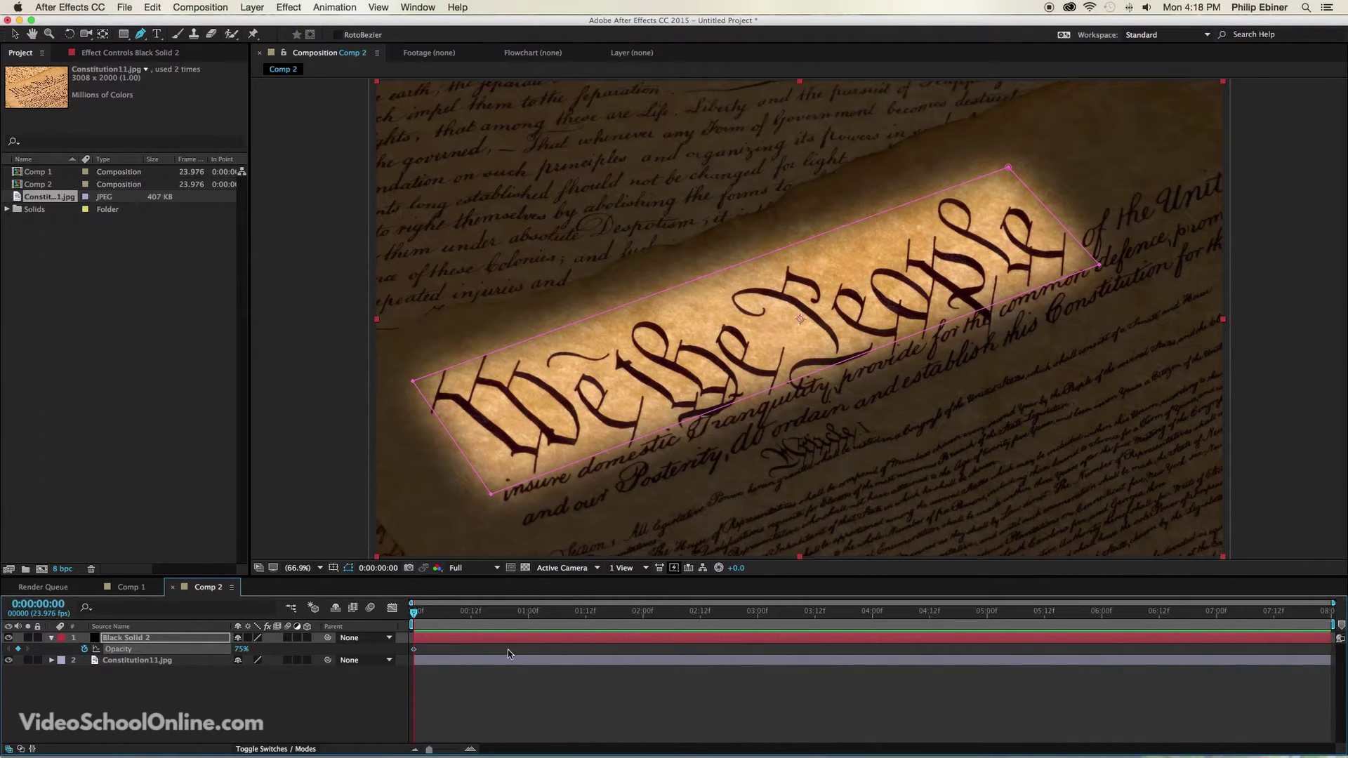
drag(414, 653, 585, 615)
Set Black Solid 2's opacity to 0% at 1:12 so it fades in to 75%
click(241, 648)
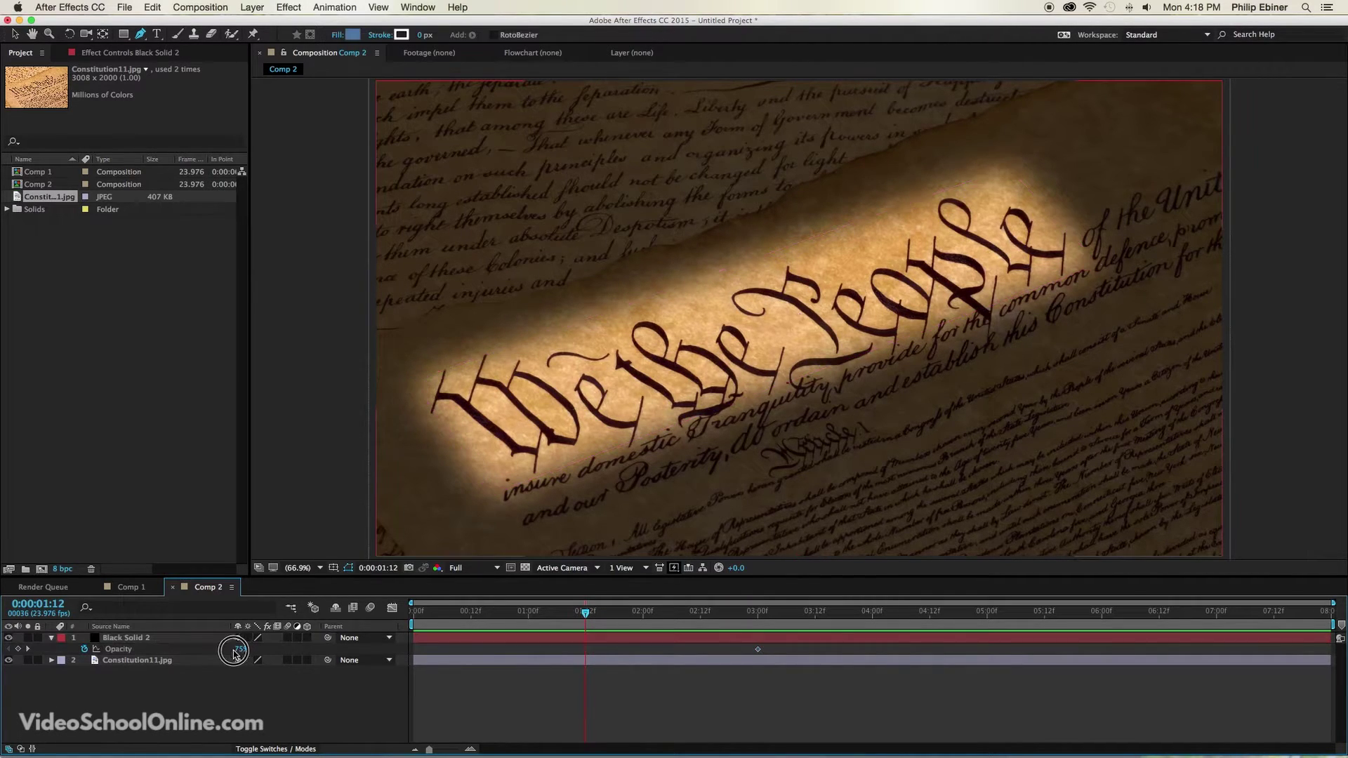
text(0)
click(94, 663)
click(606, 692)
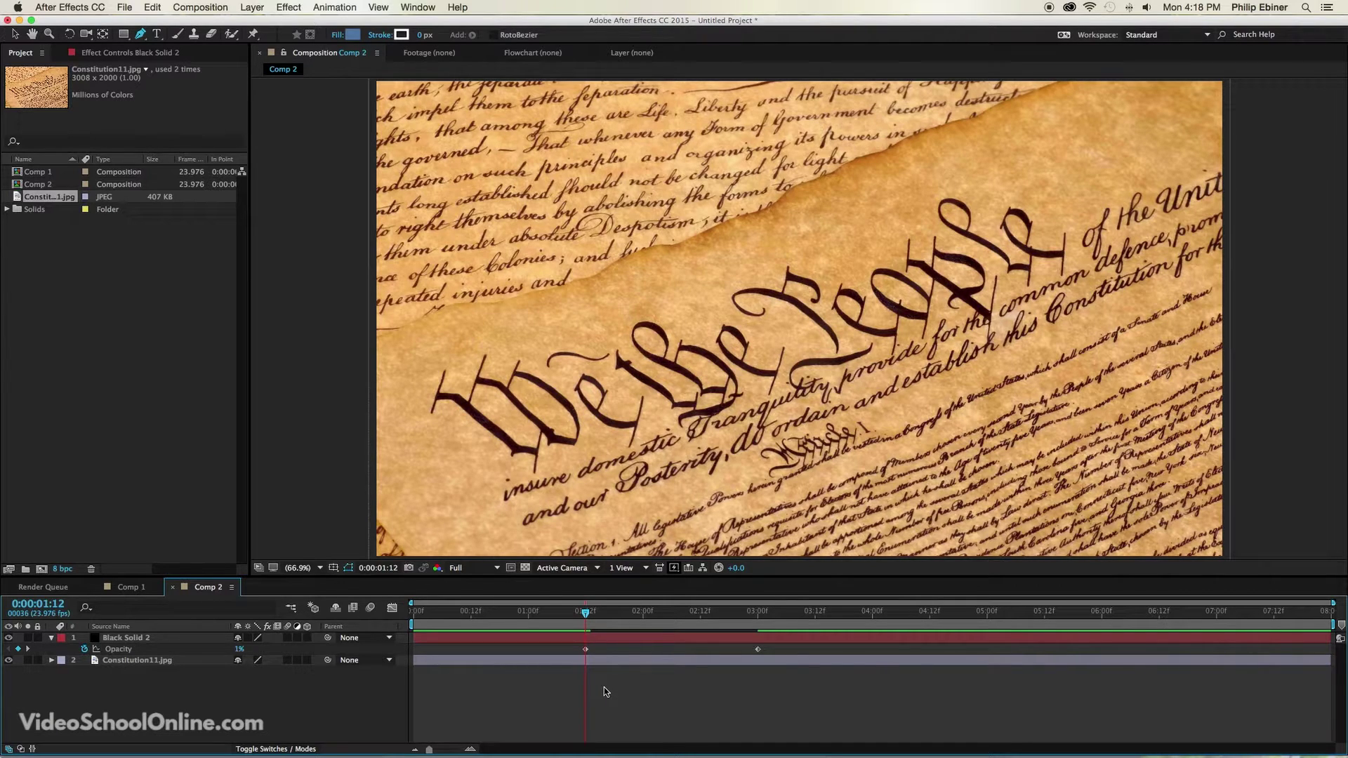
Preview the fade-in animation, then switch to Comp 1
key(space)
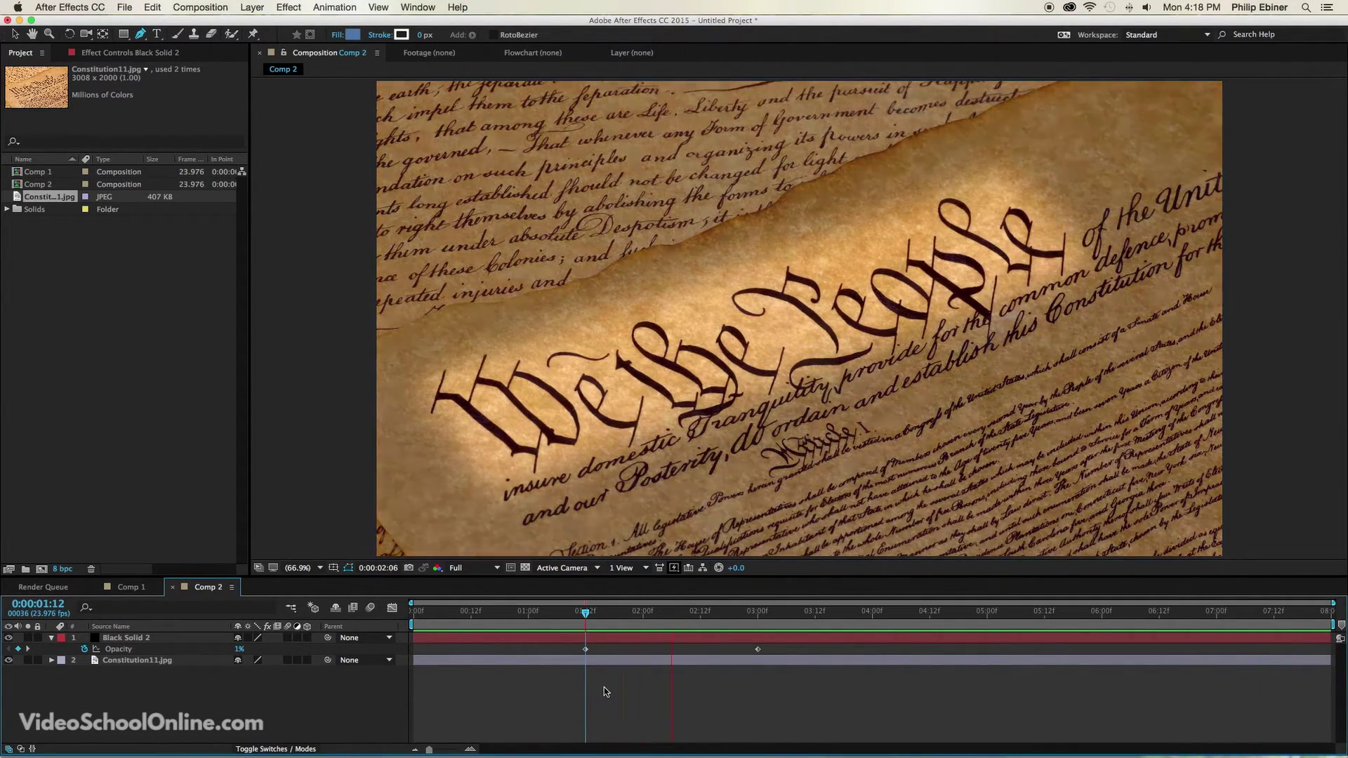
key(space)
key(space)
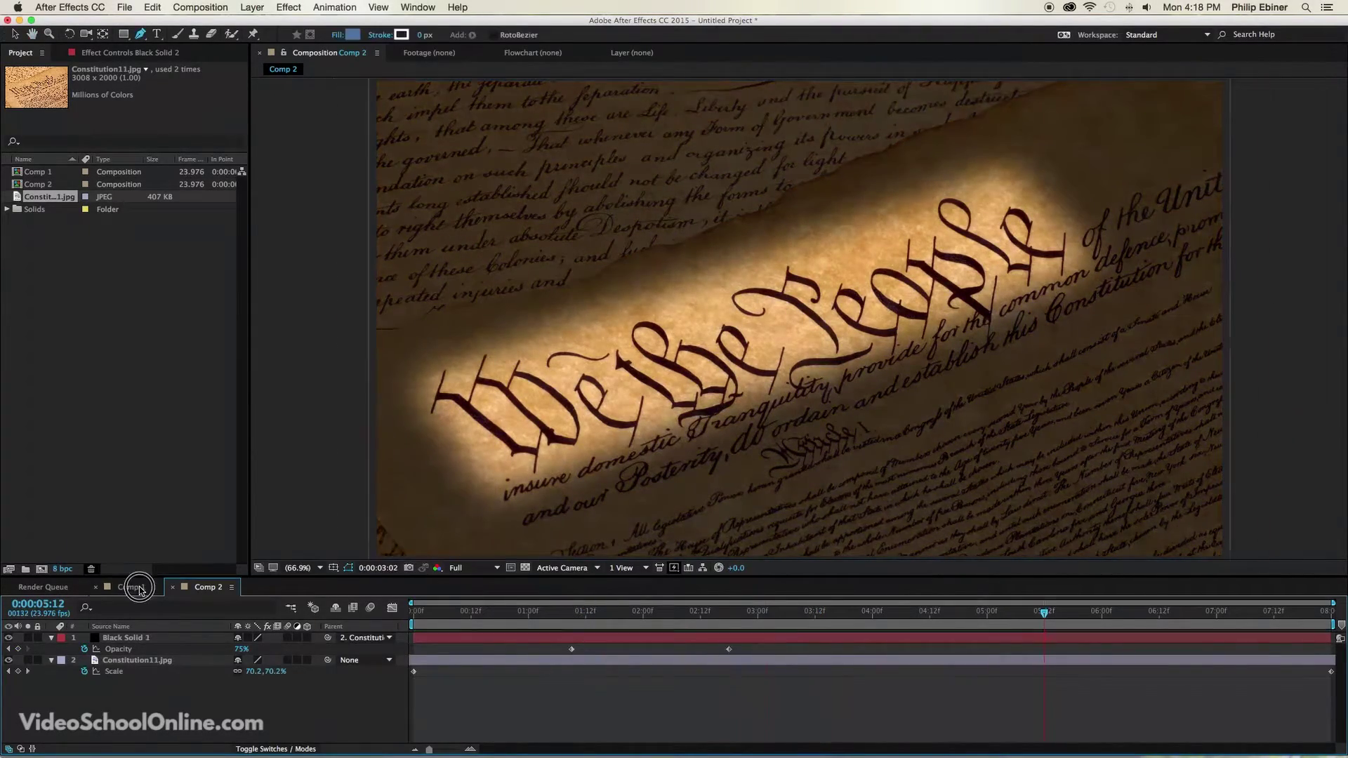
click(134, 588)
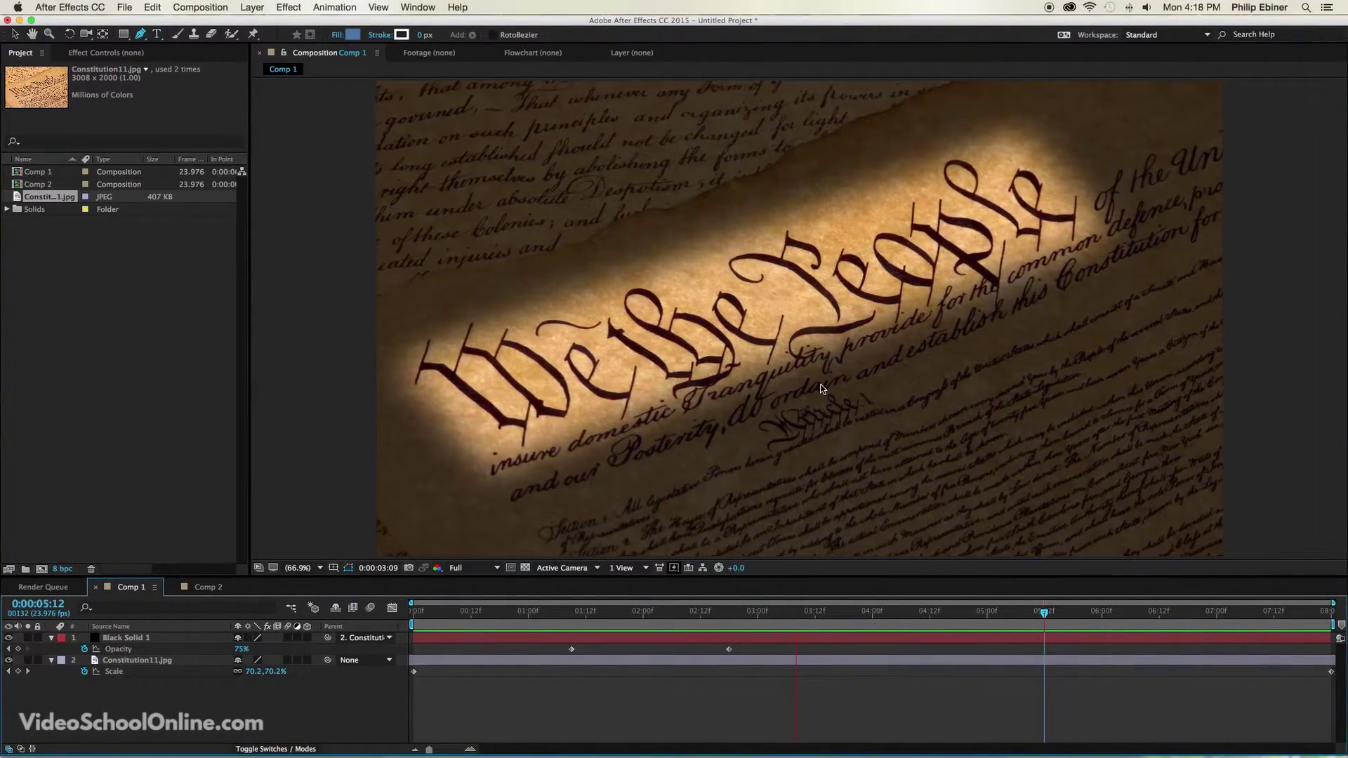
In Comp 2, parent Black Solid 2 to the Constitution11.jpg layer
key(space)
click(205, 588)
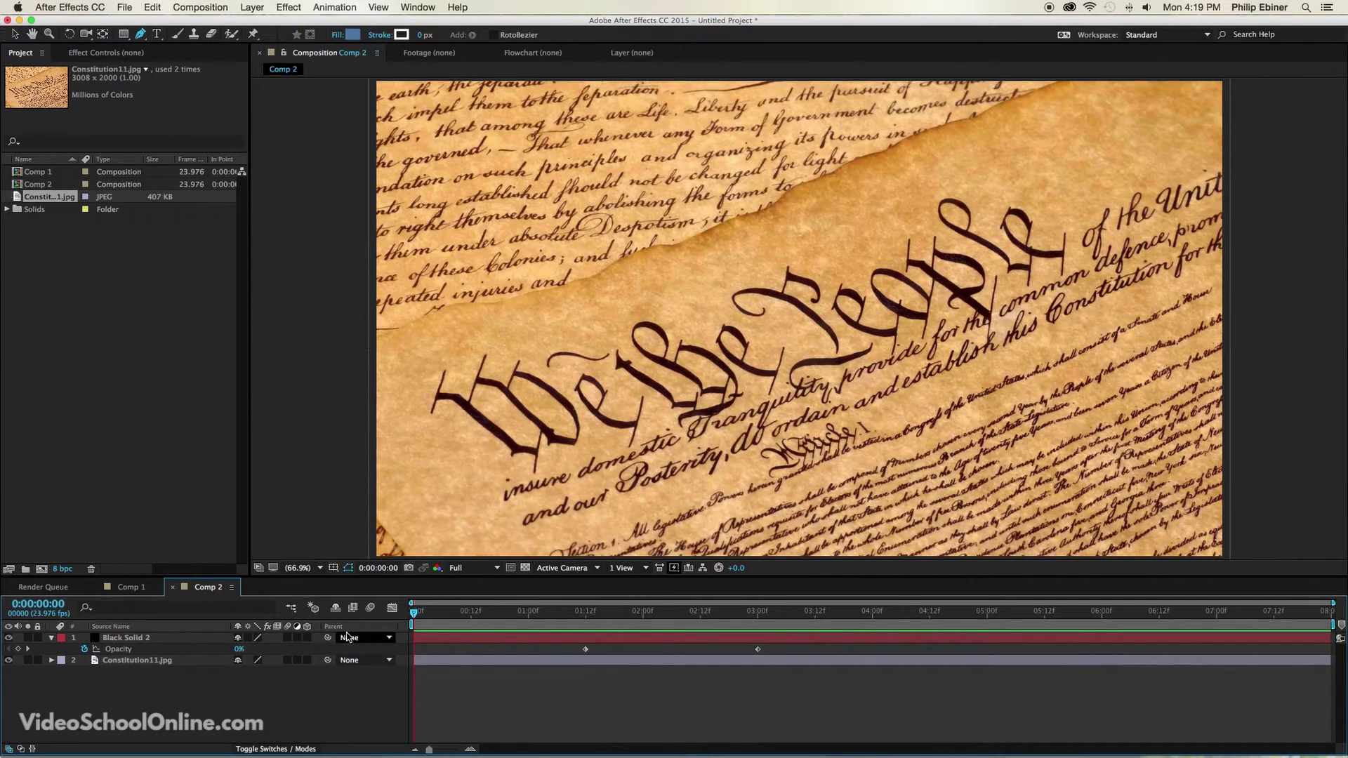
click(137, 660)
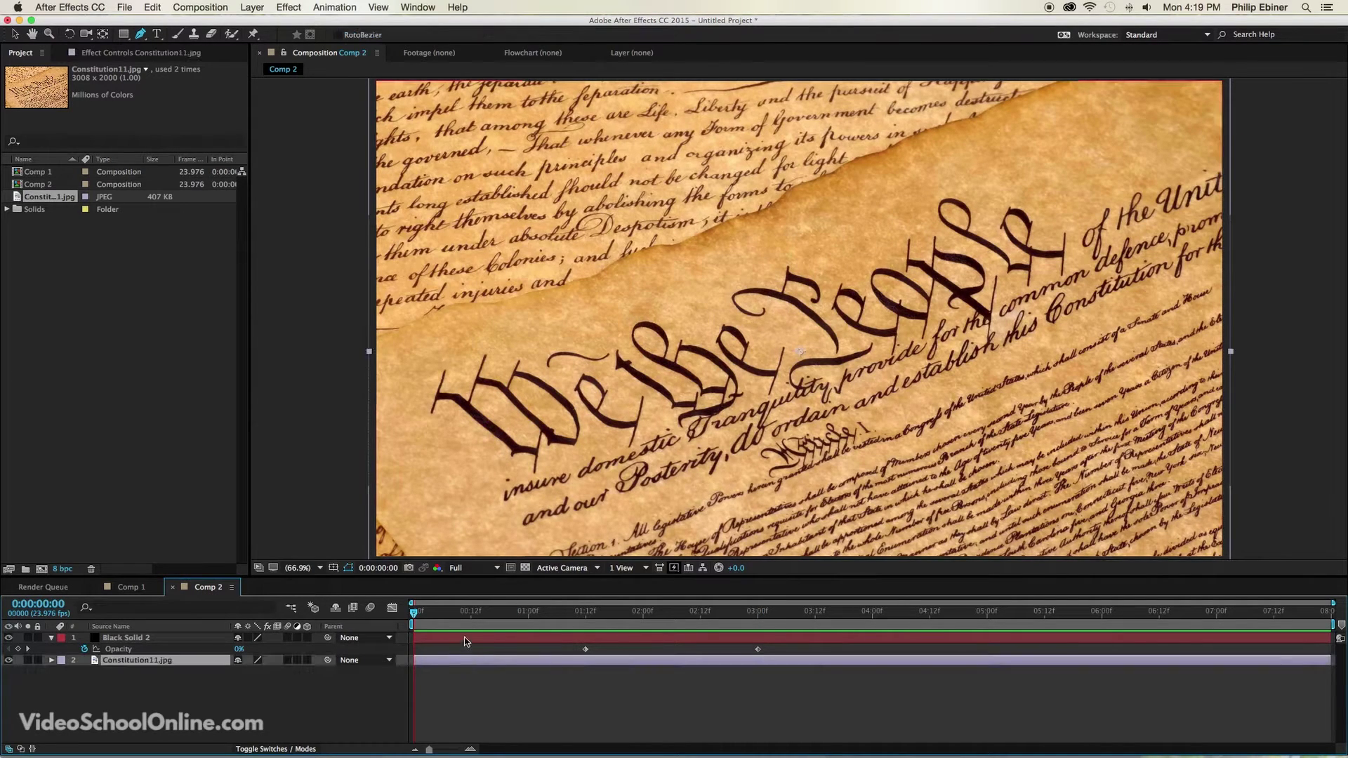
click(141, 639)
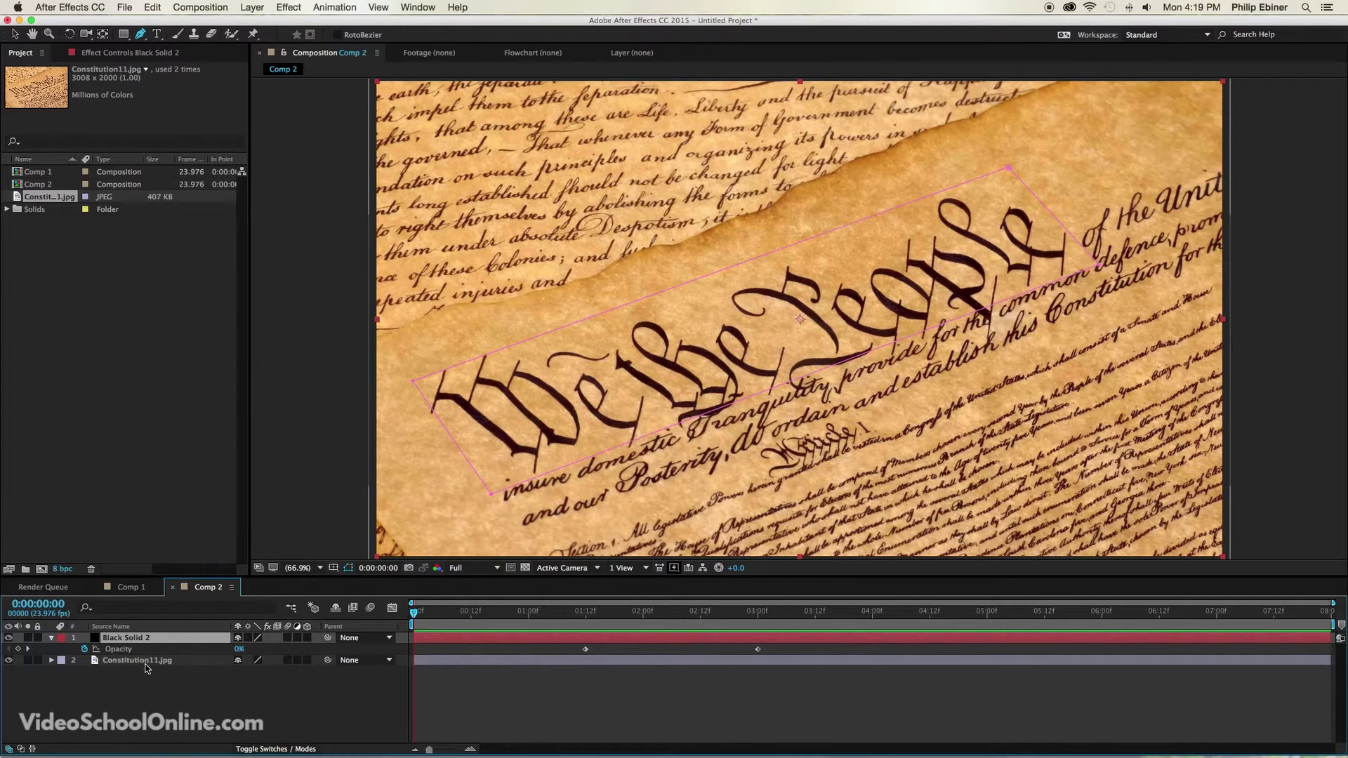
drag(328, 637, 140, 665)
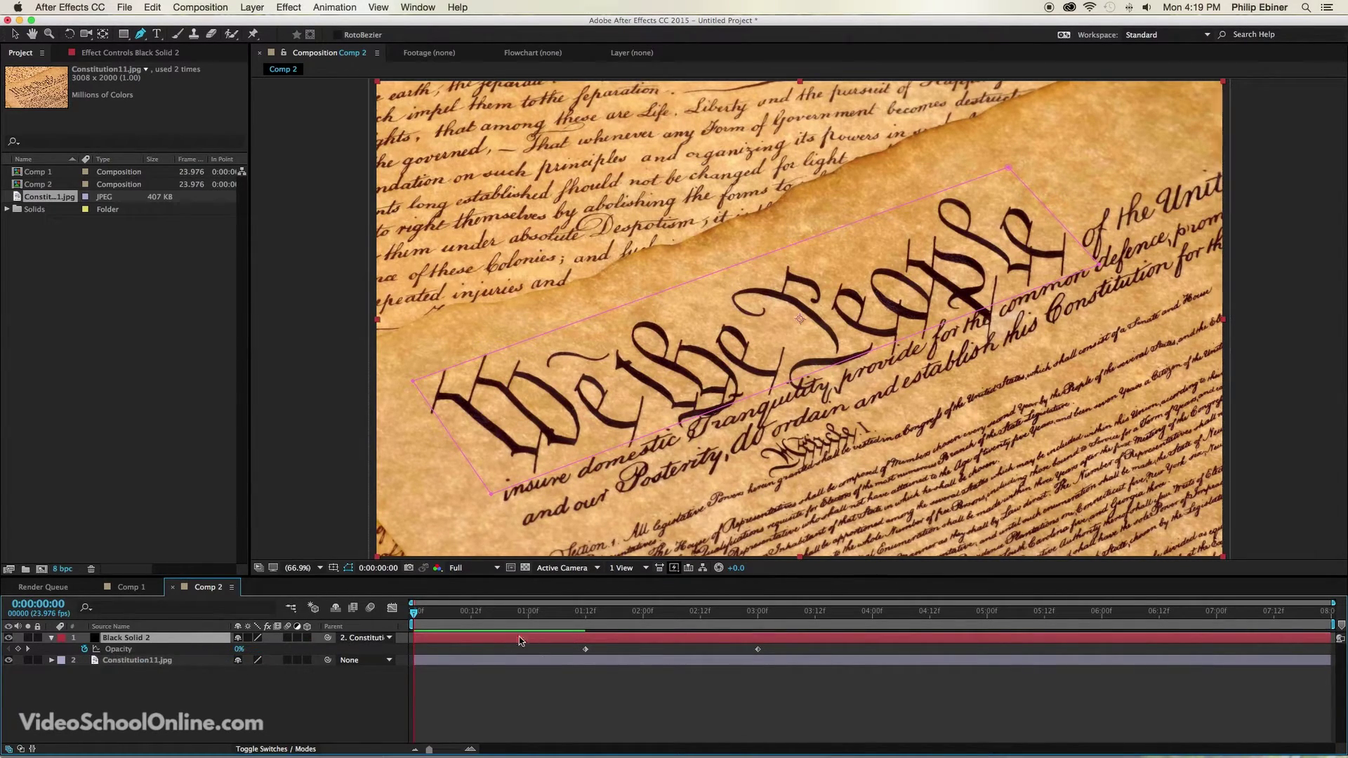
click(452, 660)
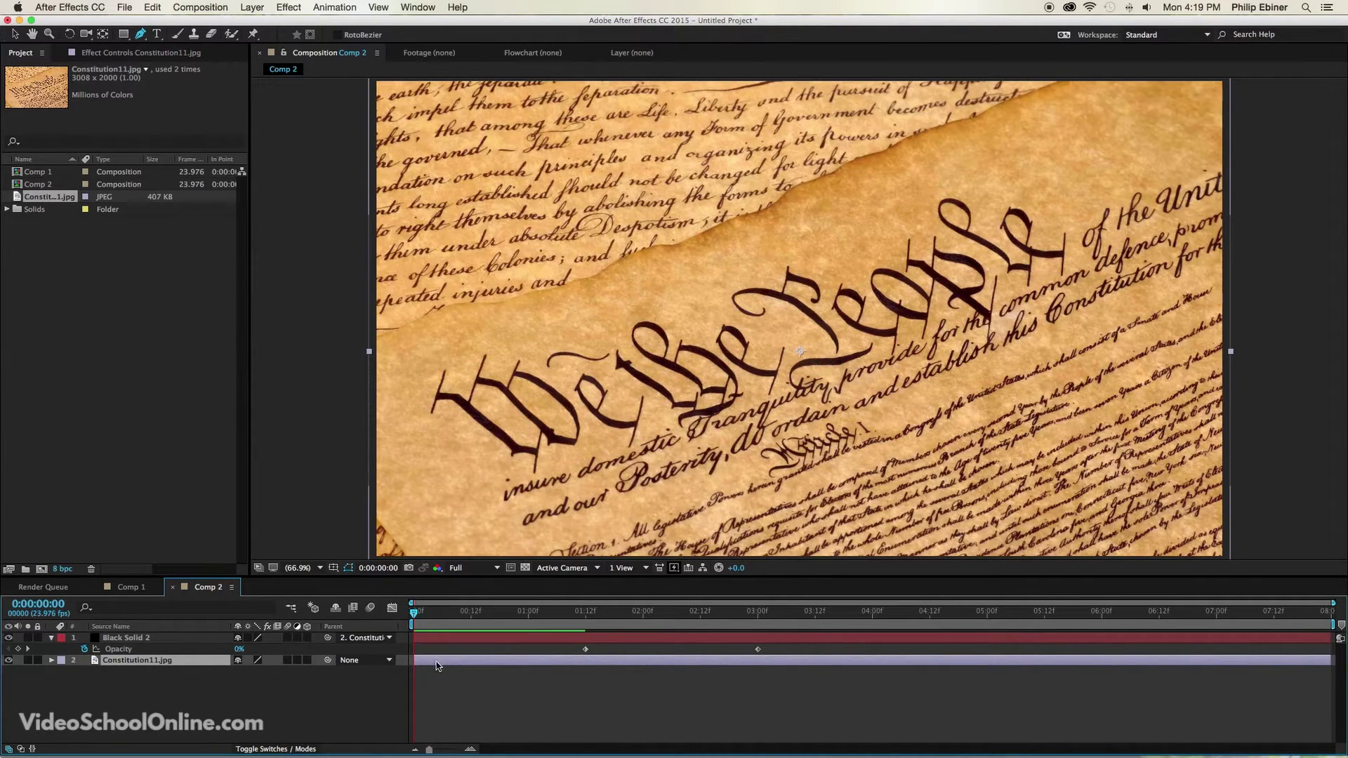
Keyframe the image's Scale from 65% at frame 0 to 70% at 0:00:07:23, and preview the zoom
key(s)
click(85, 672)
drag(549, 611, 1327, 610)
click(274, 672)
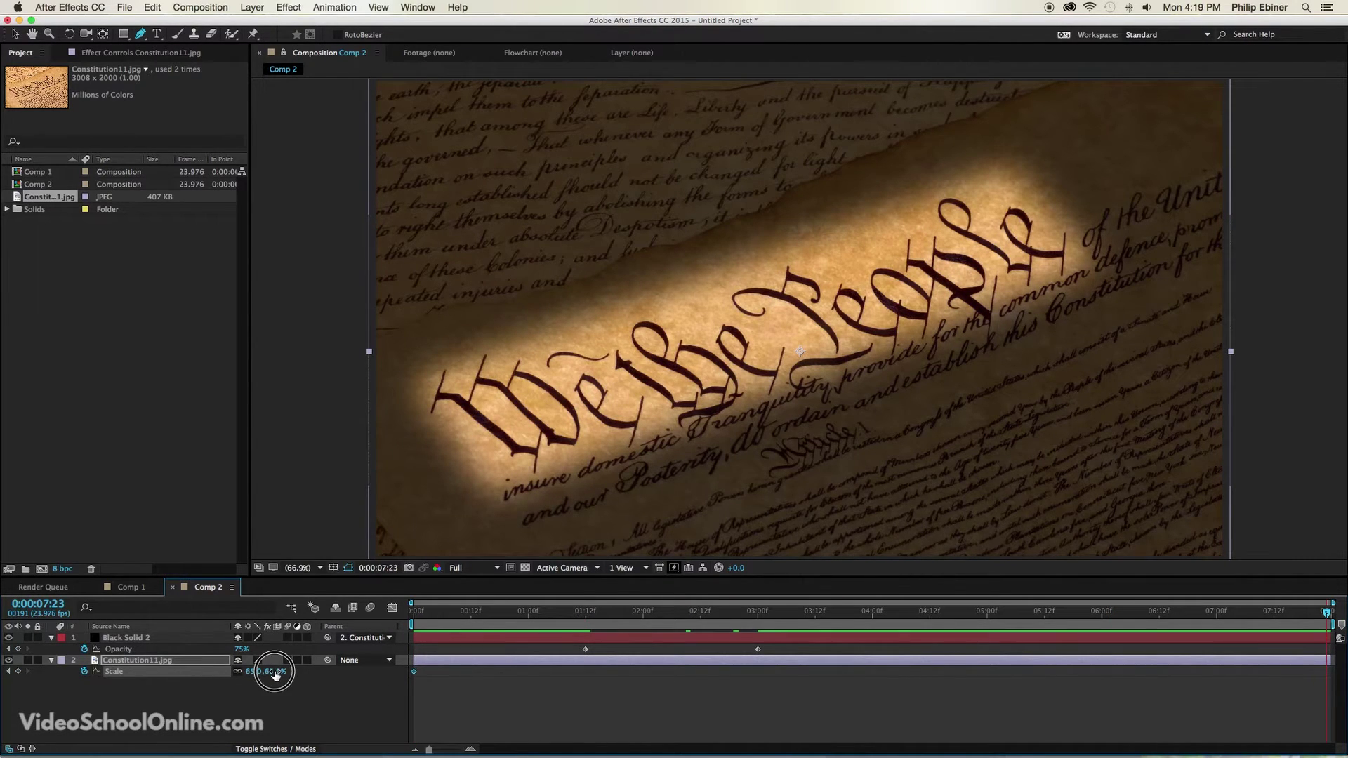
drag(275, 673, 278, 673)
key(space)
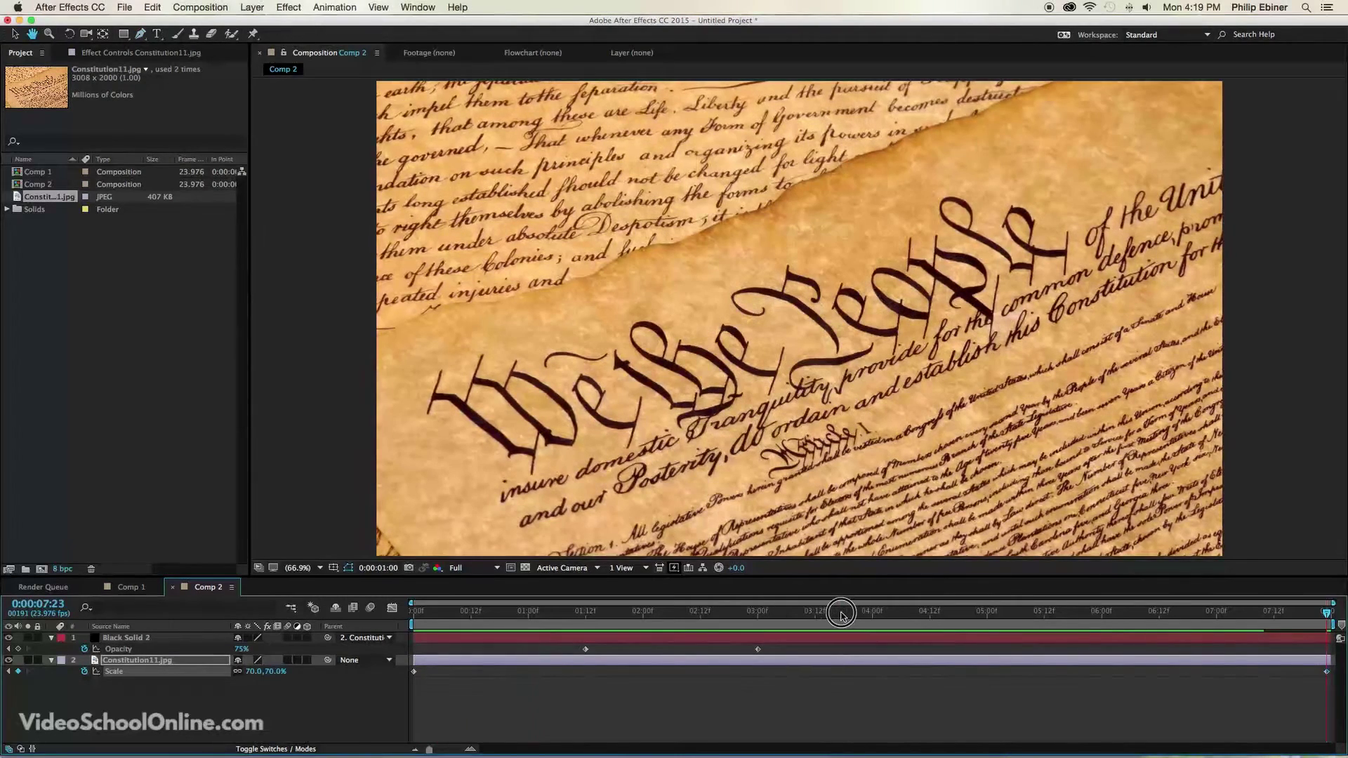
click(841, 614)
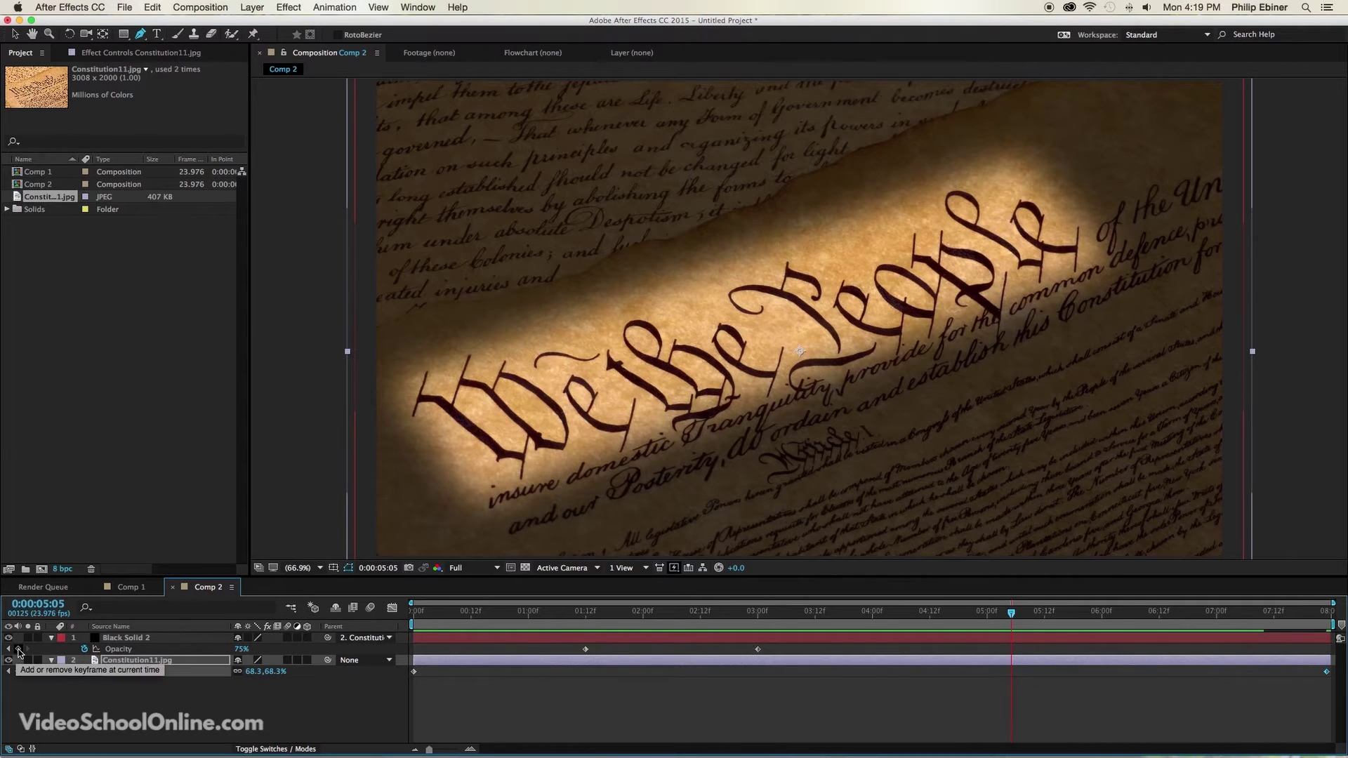
Keyframe Black Solid 2's opacity at 75% on 5:05 and 0% on 6:08, then preview
click(18, 649)
drag(1016, 618, 1139, 613)
drag(241, 654, 137, 664)
key(space)
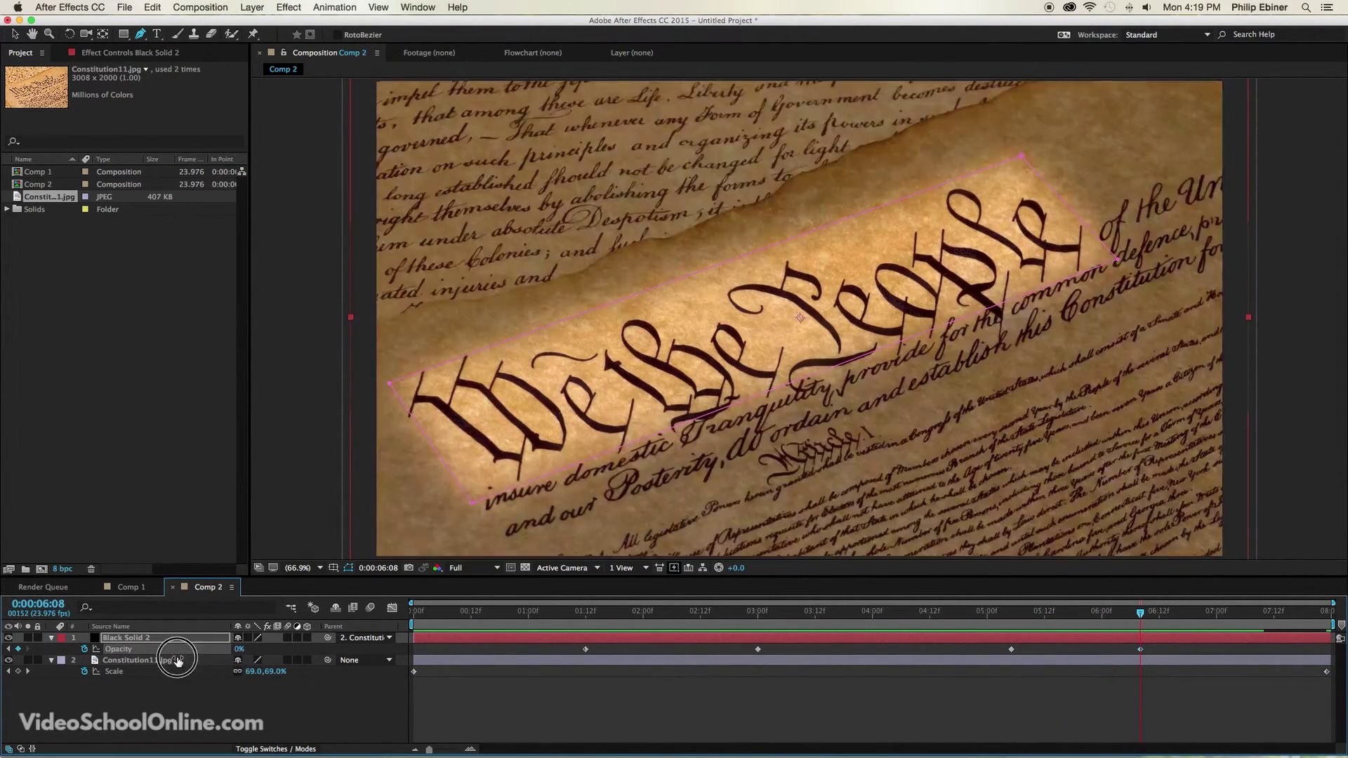